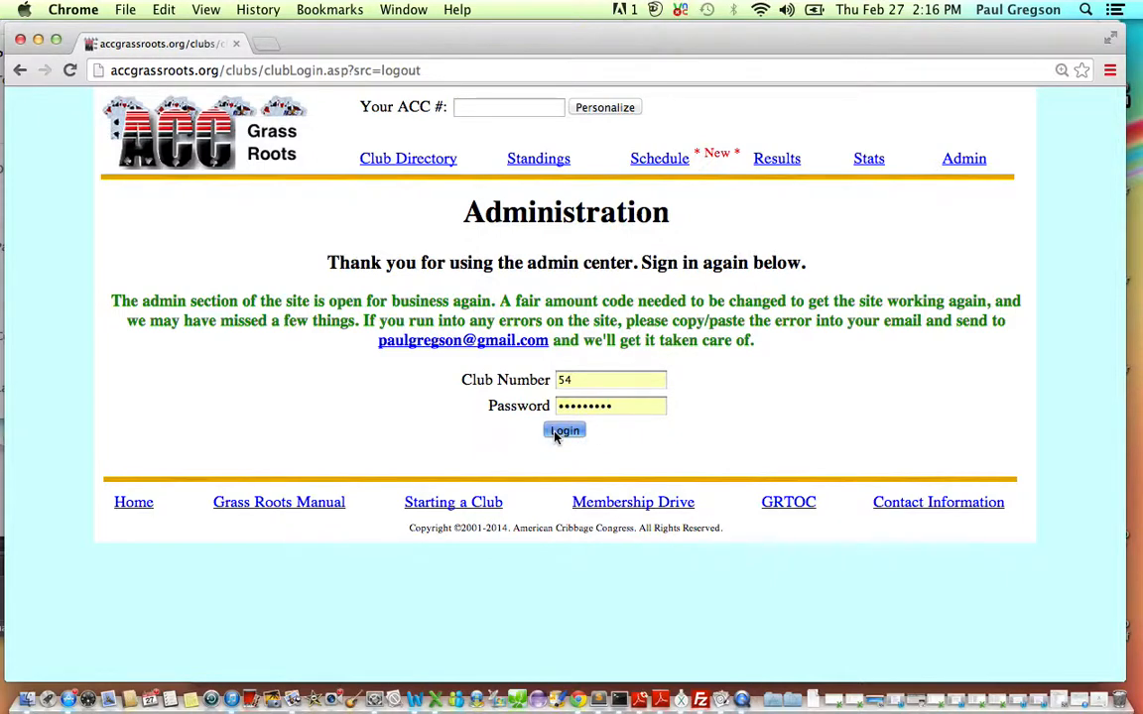
Log in to the club admin center with the prefilled credentials and open the GRNT scheduling form.
click(559, 433)
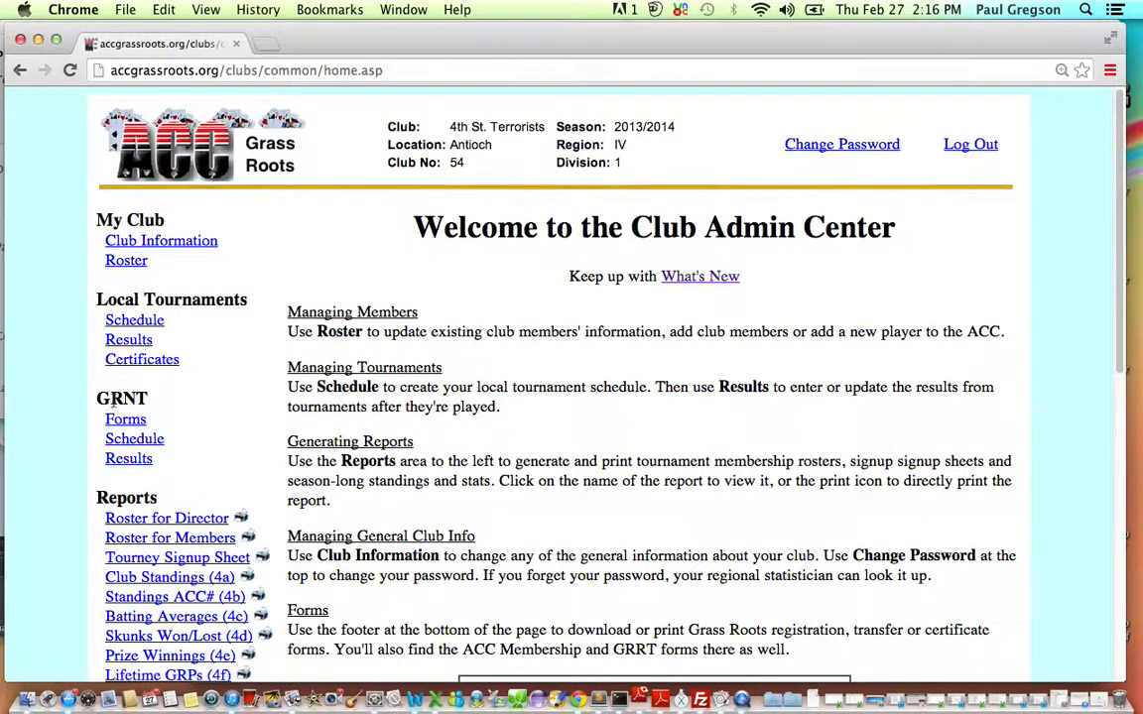
click(126, 459)
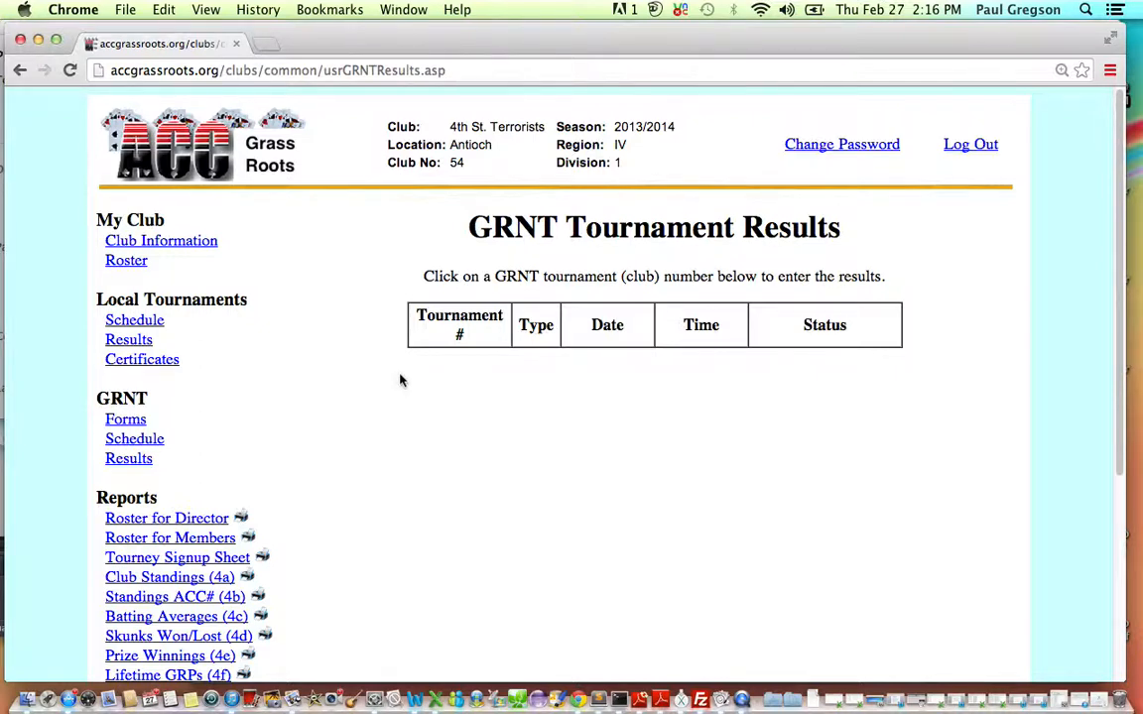
click(134, 439)
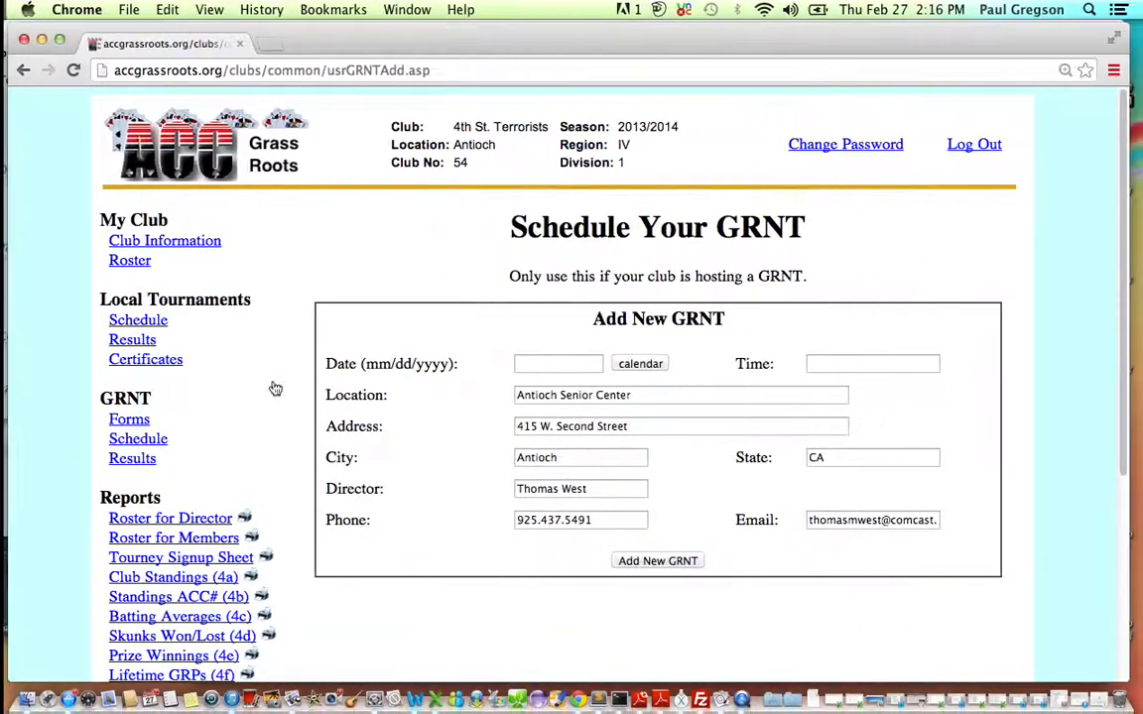
Add a new GRNT dated 2/1/2014 at 9:00AM, keeping the prefilled location and director details.
click(530, 364)
text(2/1/)
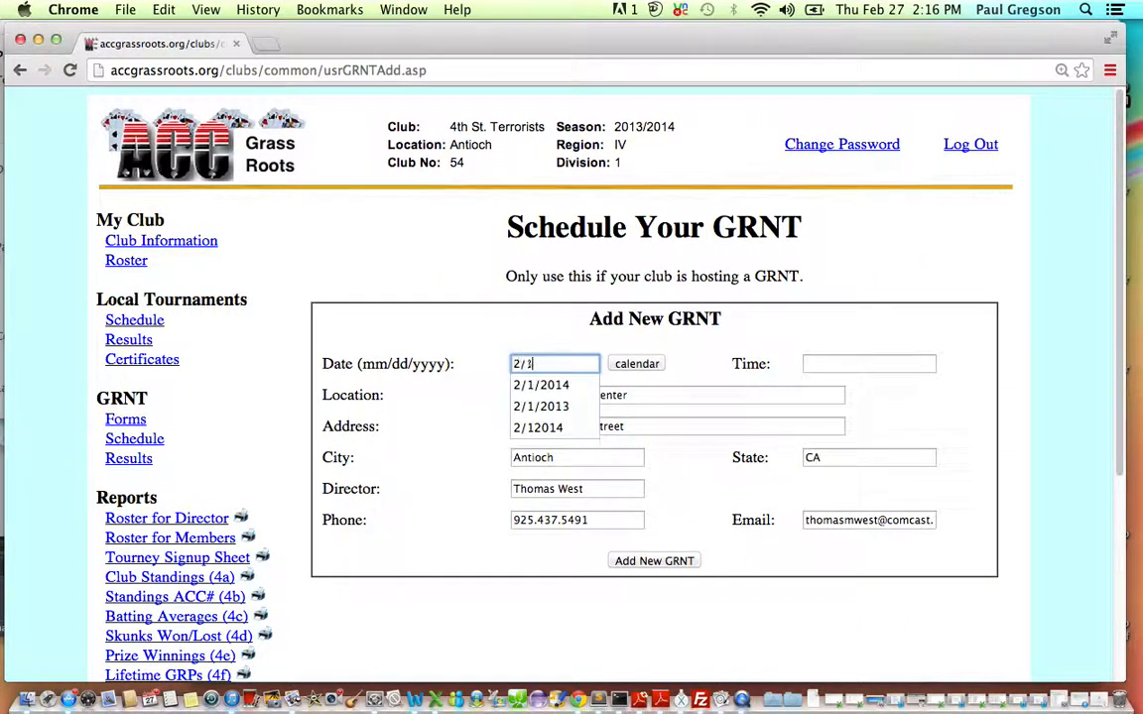
text(2014)
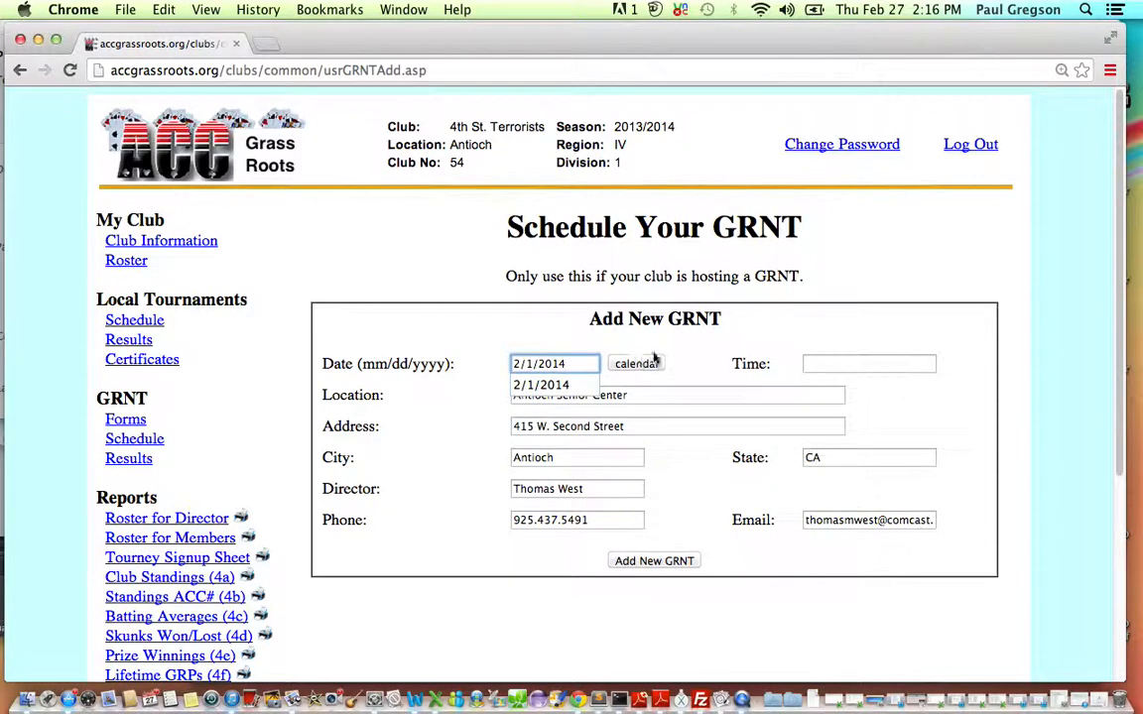
click(695, 352)
click(824, 363)
text(9)
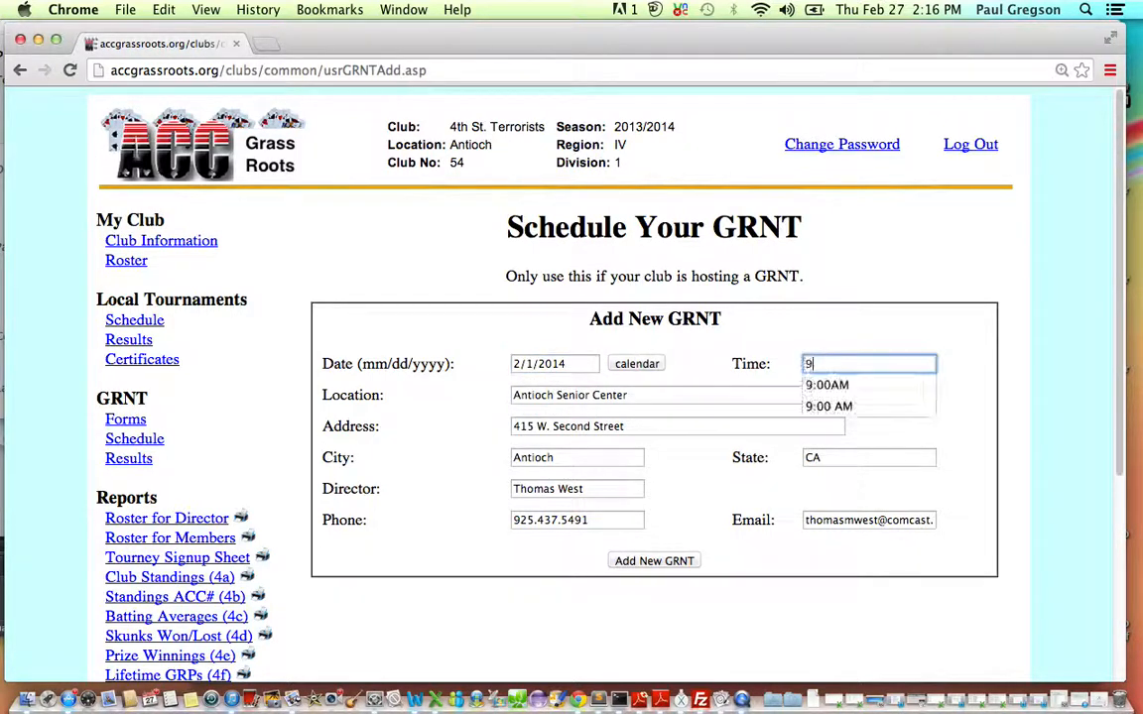
text(:00AM)
click(912, 318)
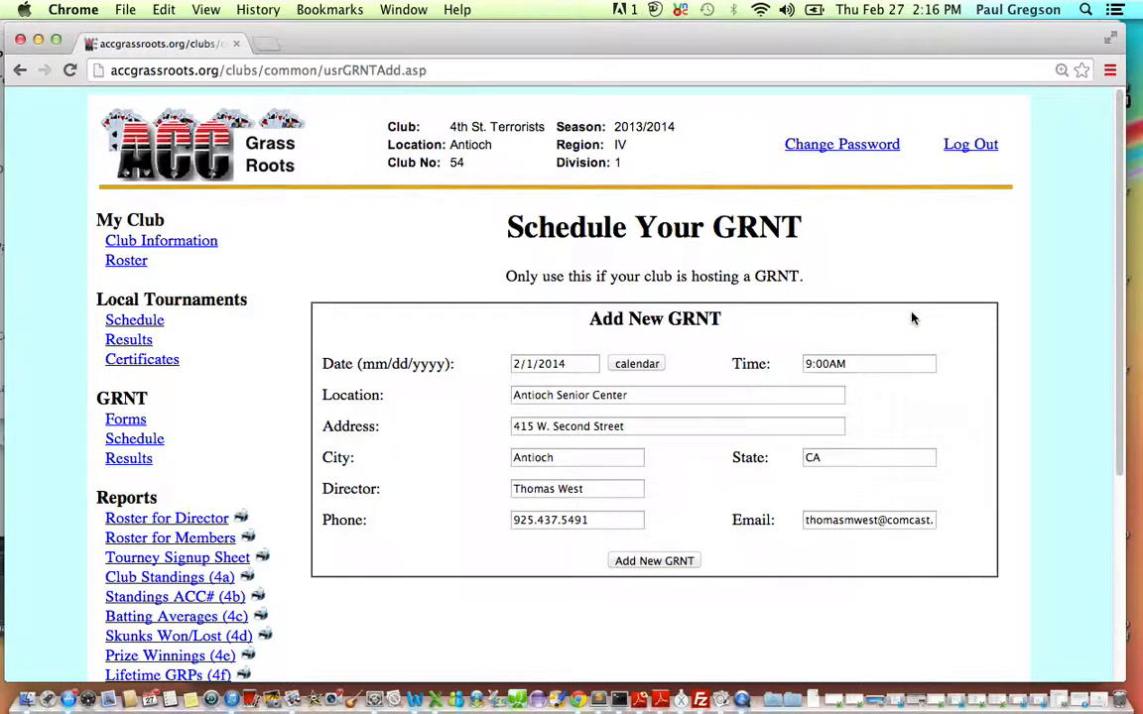
click(641, 561)
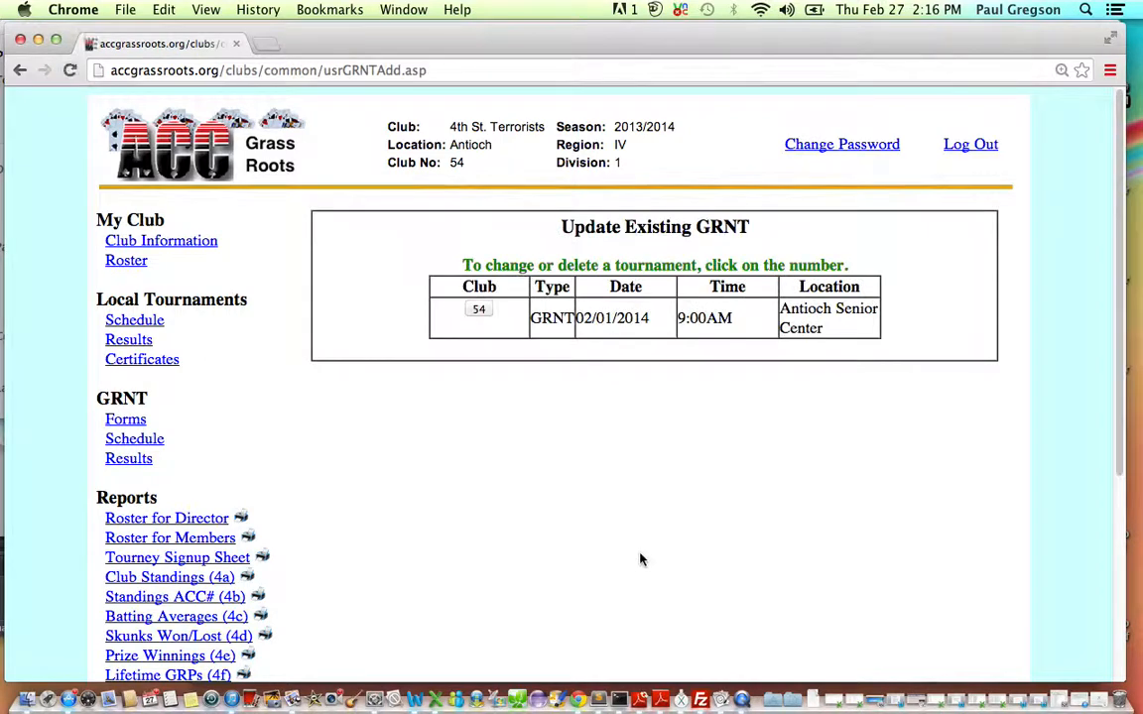
Open the results entry for club 54's GRNT and continue to player selection with only club 54 selected.
click(121, 462)
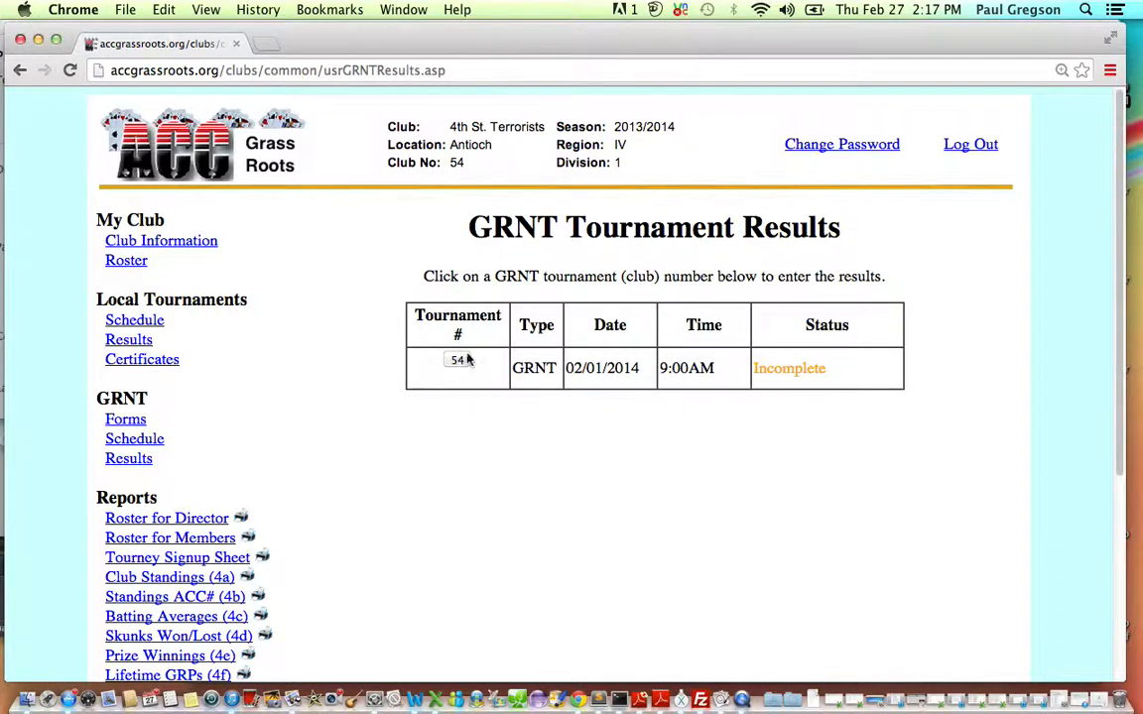
click(459, 362)
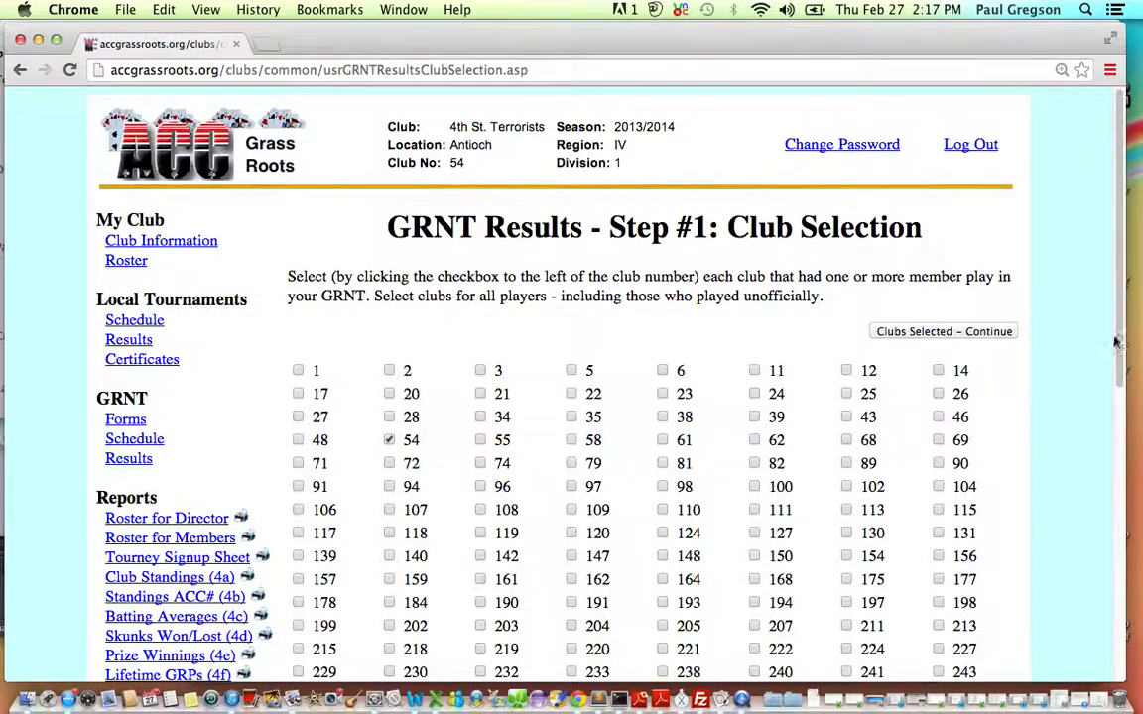
drag(1115, 342, 1121, 368)
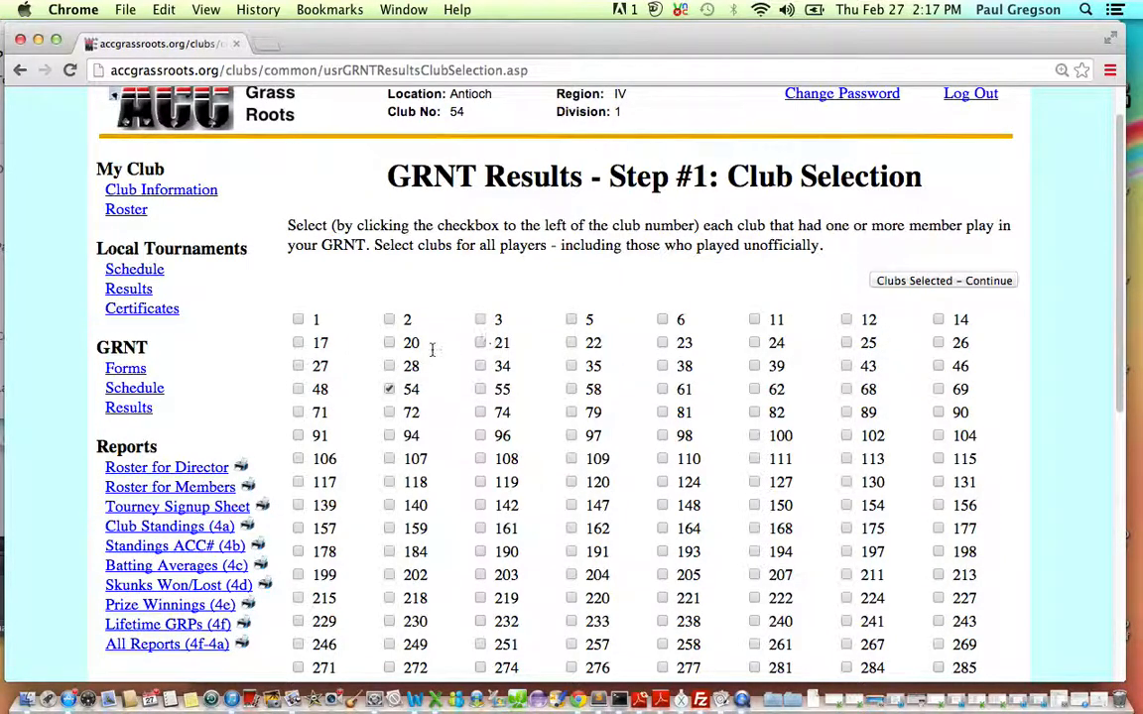
click(929, 282)
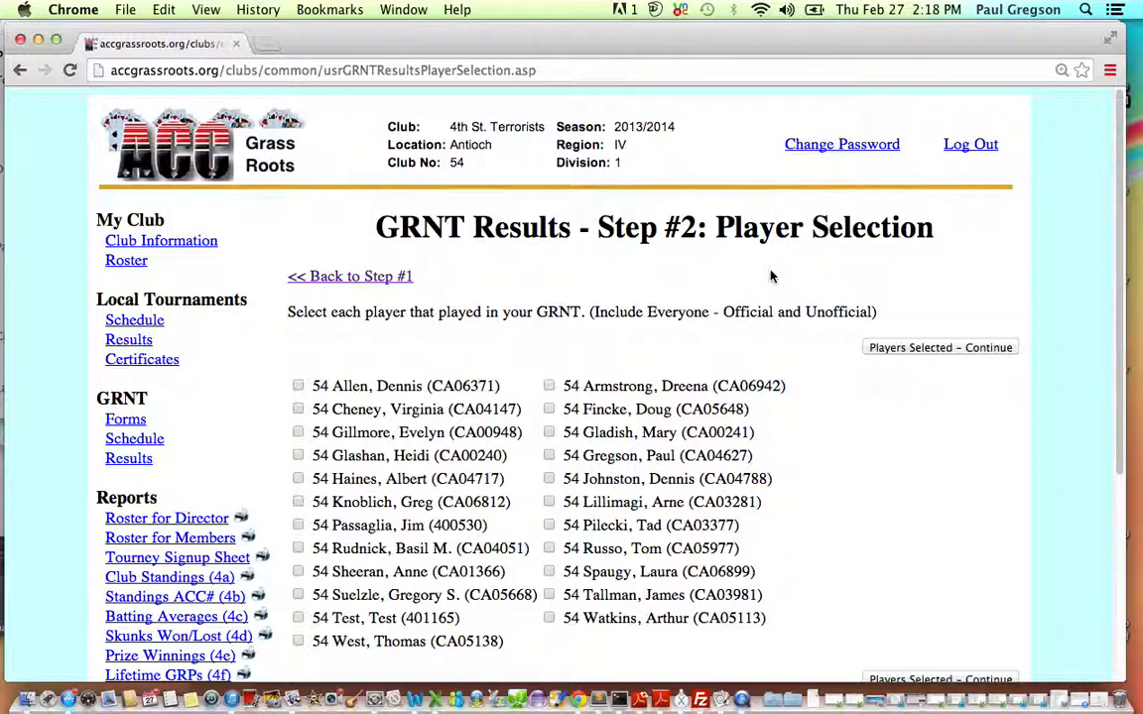
Return to the club selection, add club 43, and continue to player selection.
click(348, 280)
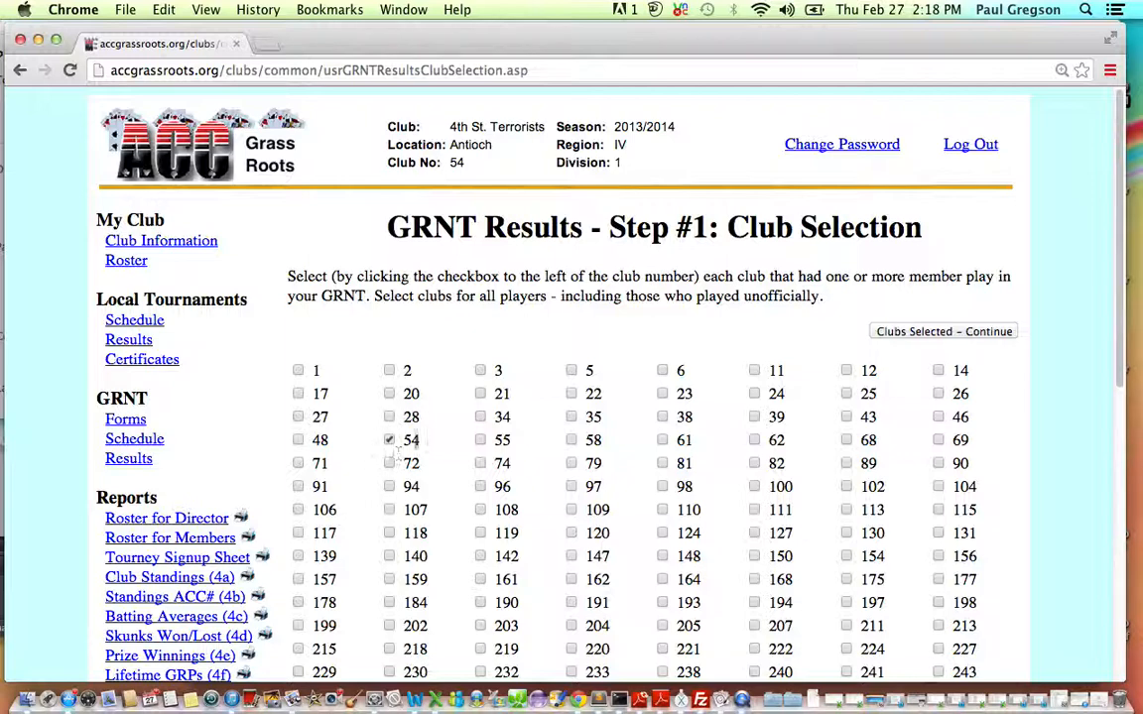
click(847, 416)
click(922, 336)
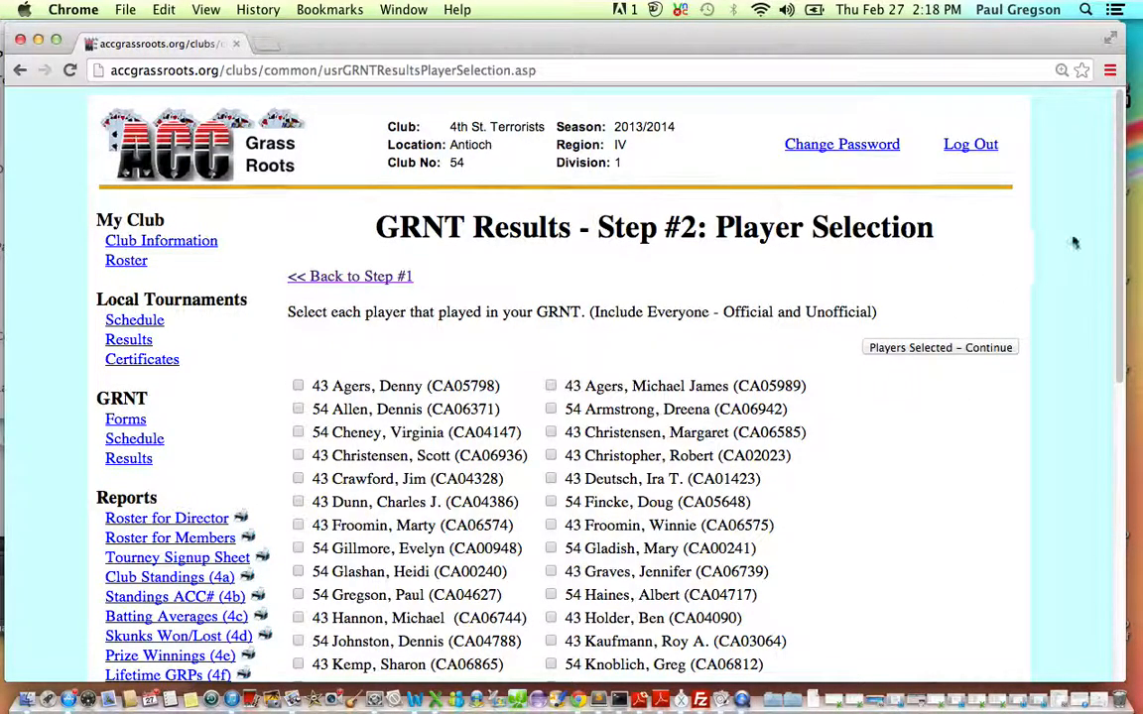
Select six players from club 54 and two from club 43 as participants, and continue to the player results.
drag(1119, 224, 1120, 263)
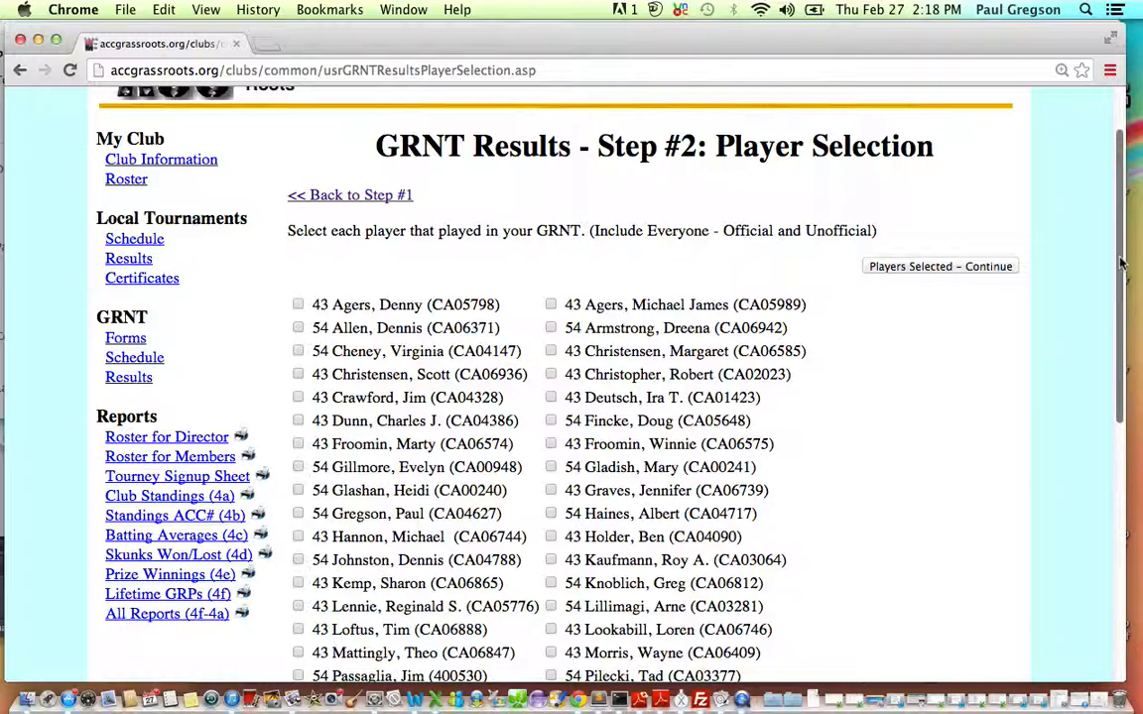
mouse_move(1121, 263)
mouse_down()
mouse_move(1120, 369)
mouse_move(1131, 280)
mouse_up()
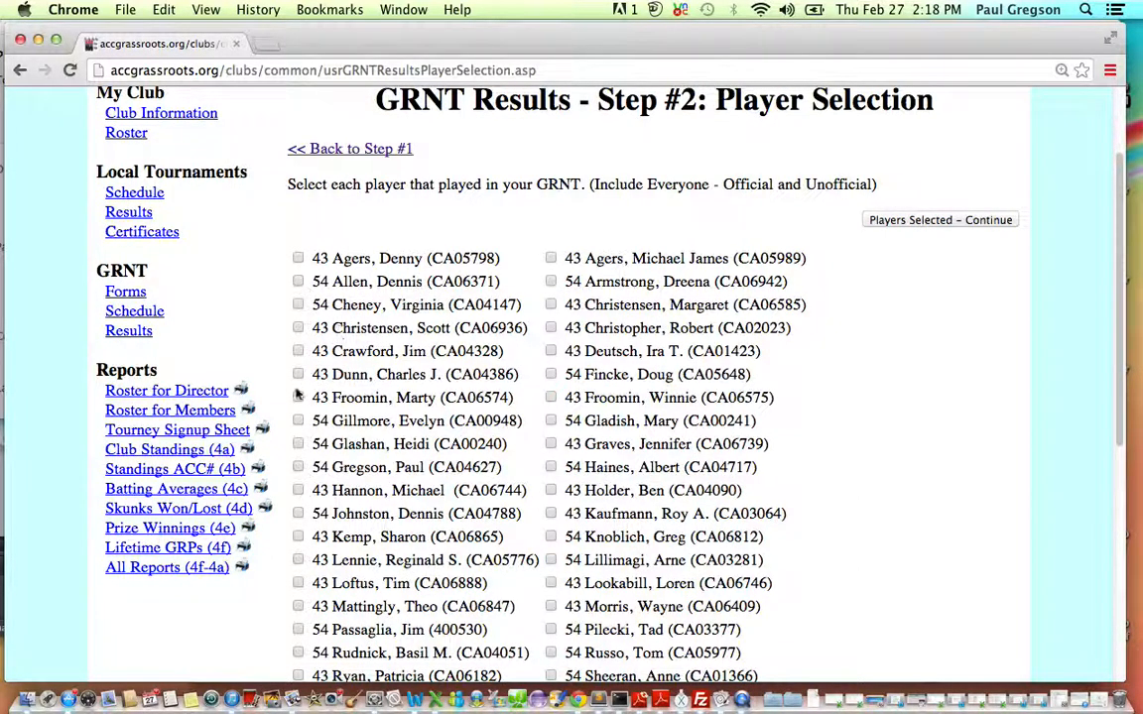
click(299, 421)
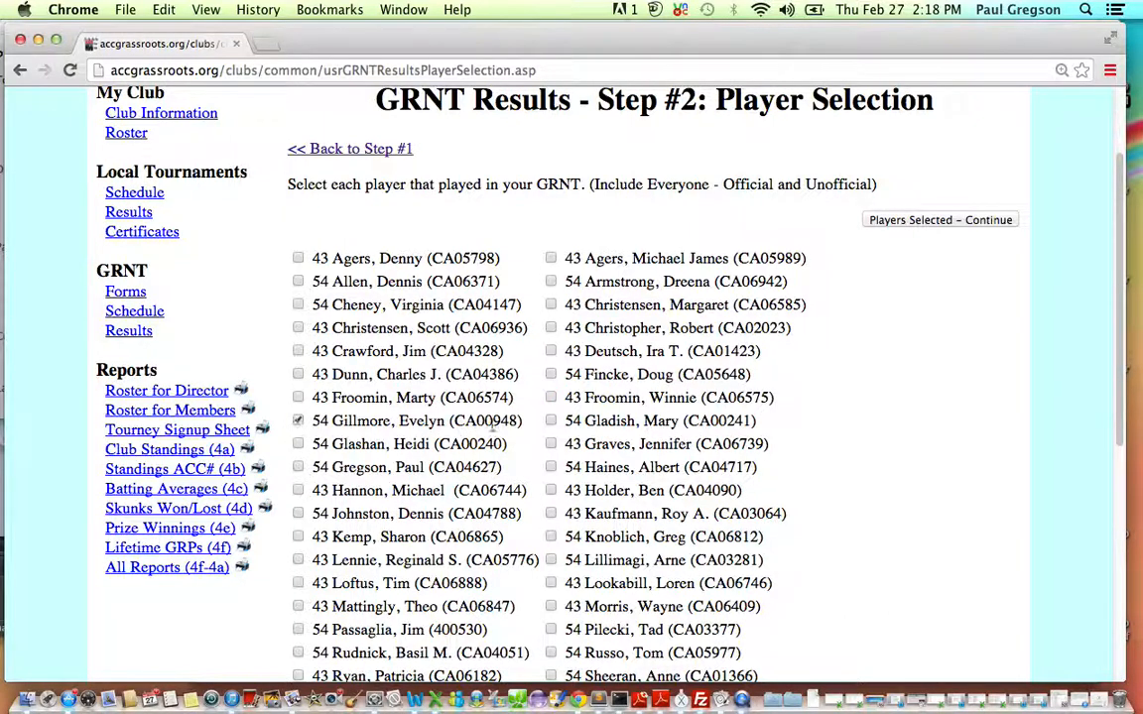
click(551, 421)
click(551, 468)
click(298, 537)
click(299, 583)
click(299, 629)
click(299, 652)
click(551, 652)
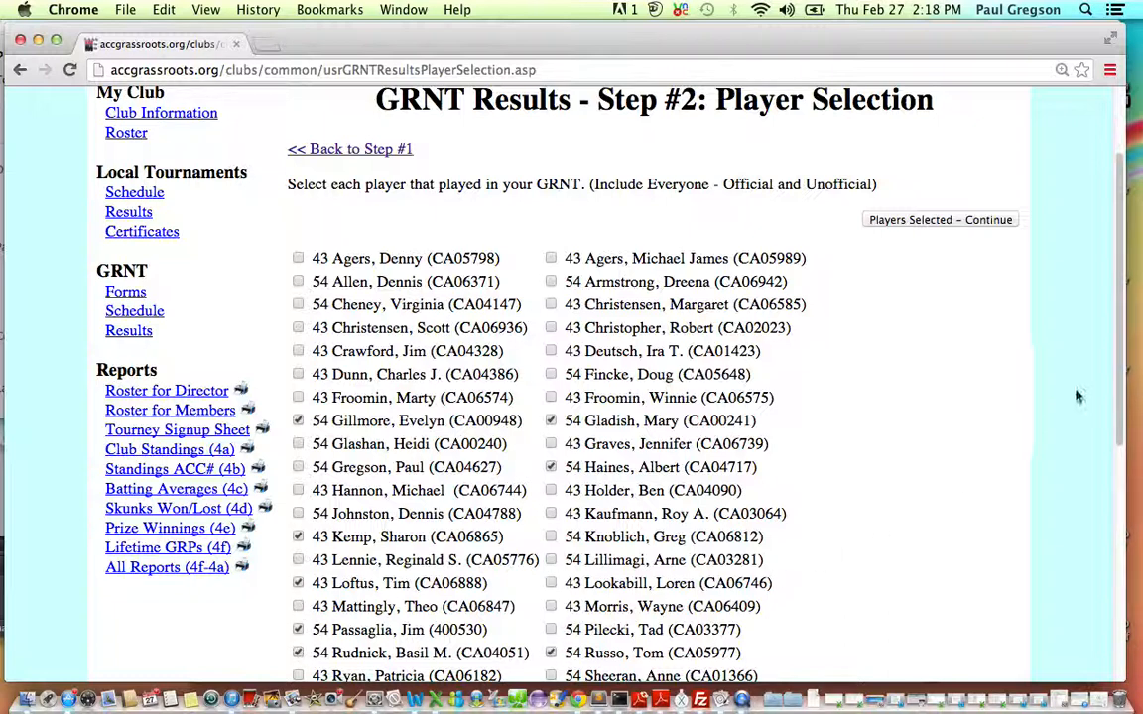
drag(1118, 376, 1131, 330)
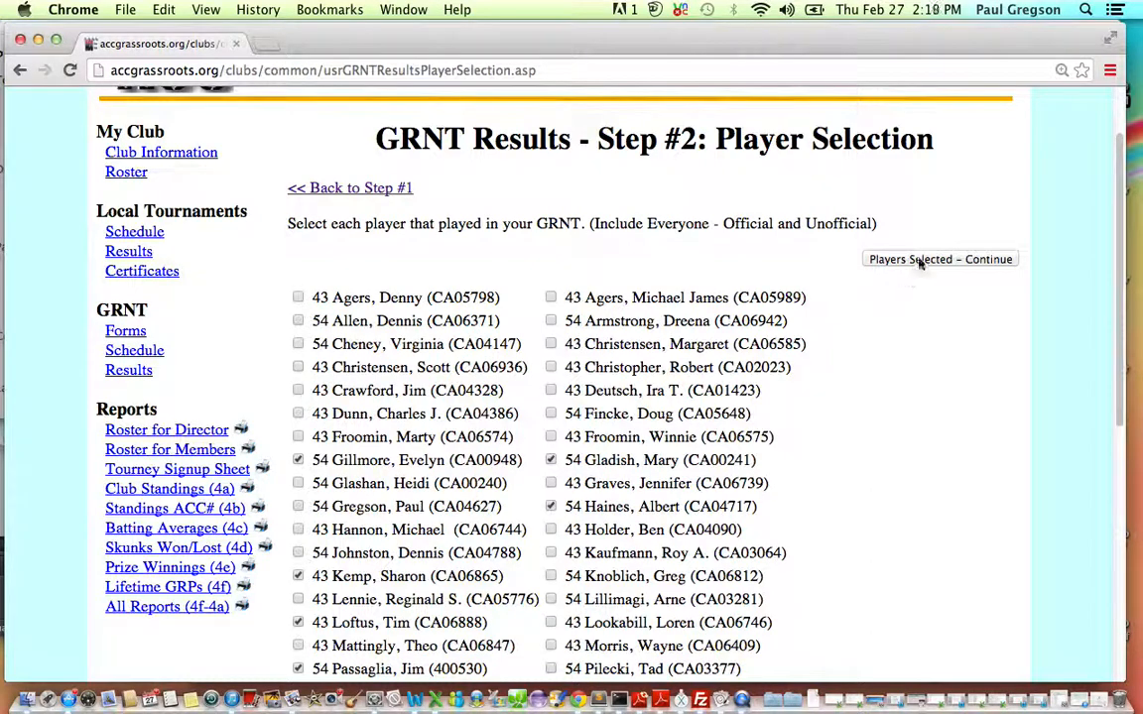
click(920, 260)
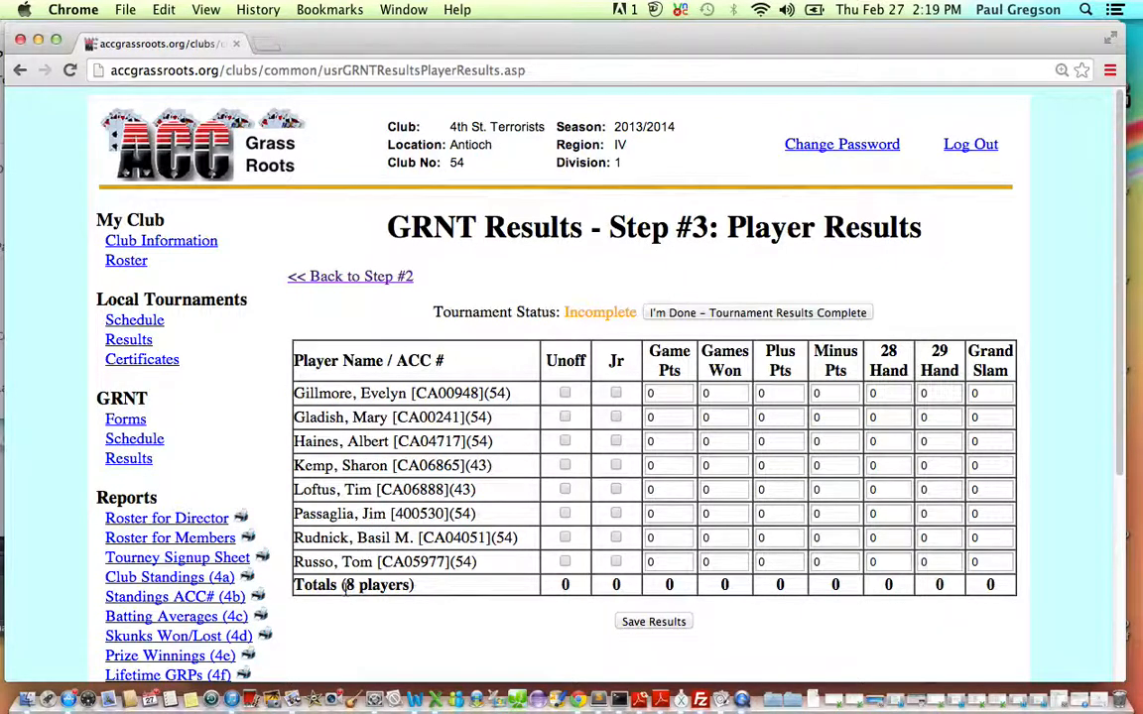
Check the player total, then return to player selection and add the club 54 player in the third row, continuing to the results.
drag(346, 585, 409, 586)
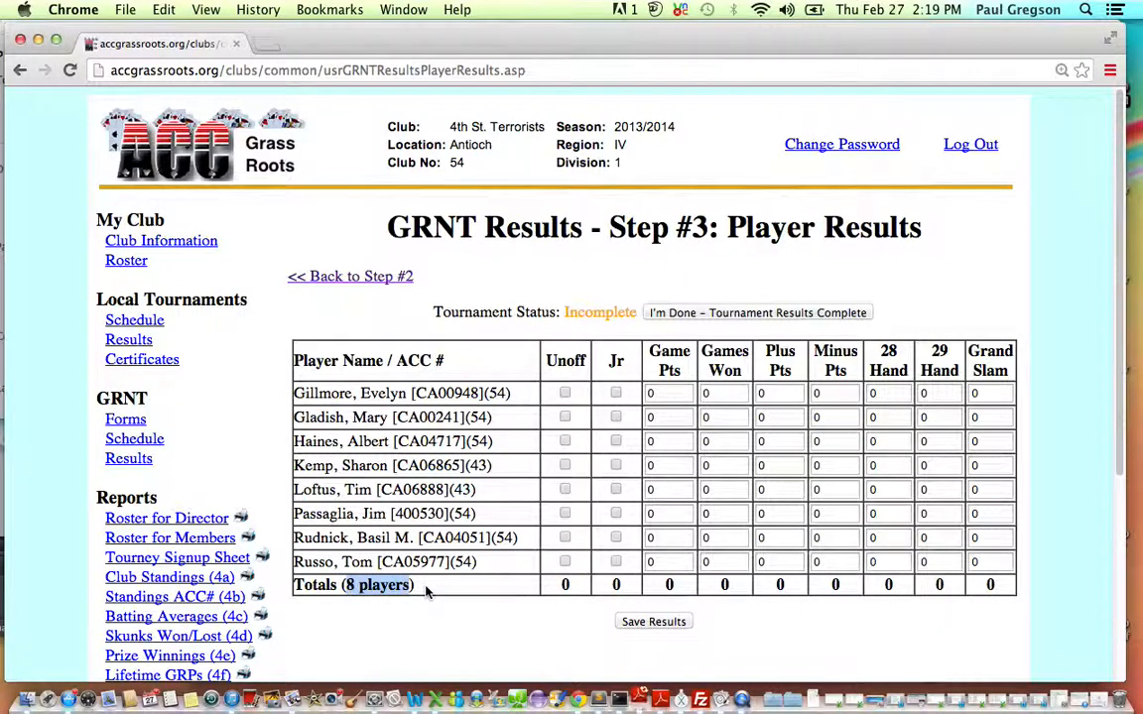
click(426, 590)
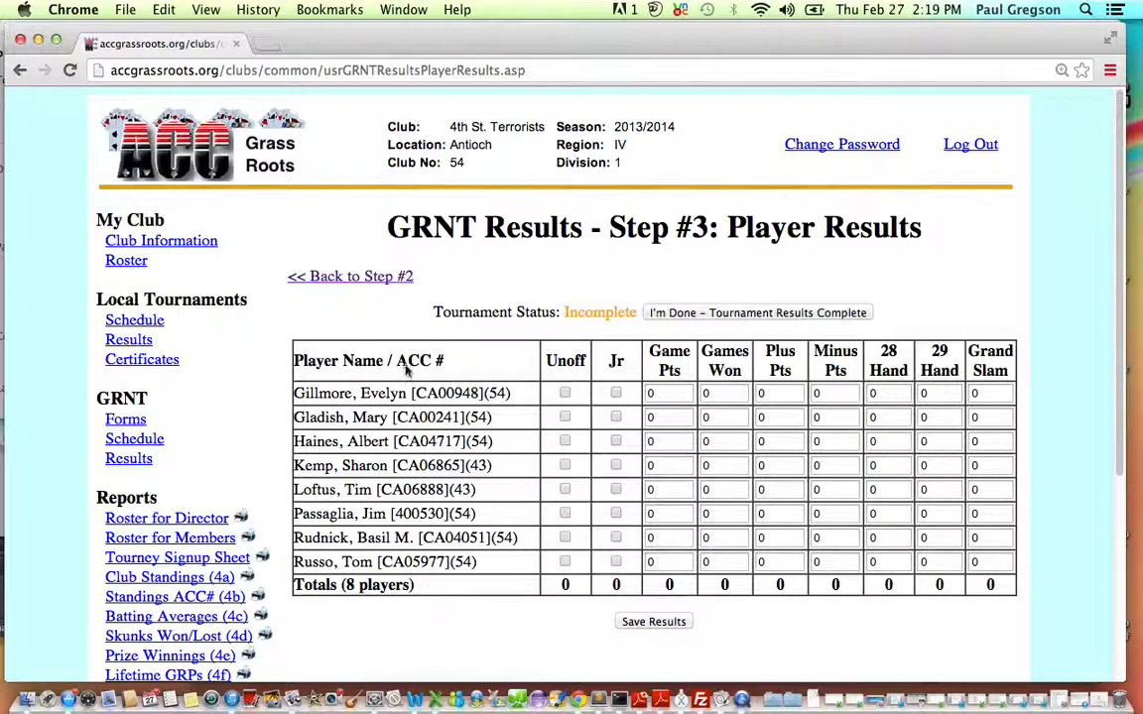
click(365, 278)
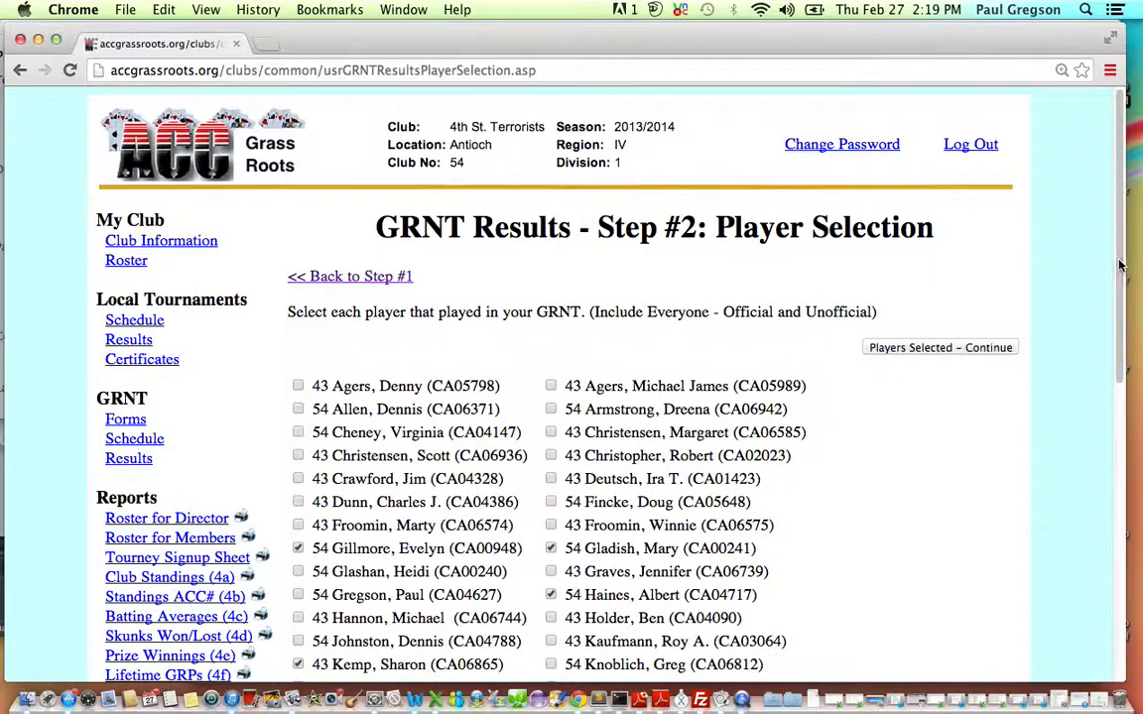
scroll(1117, 315, down, 2)
scroll(1118, 340, down, 2)
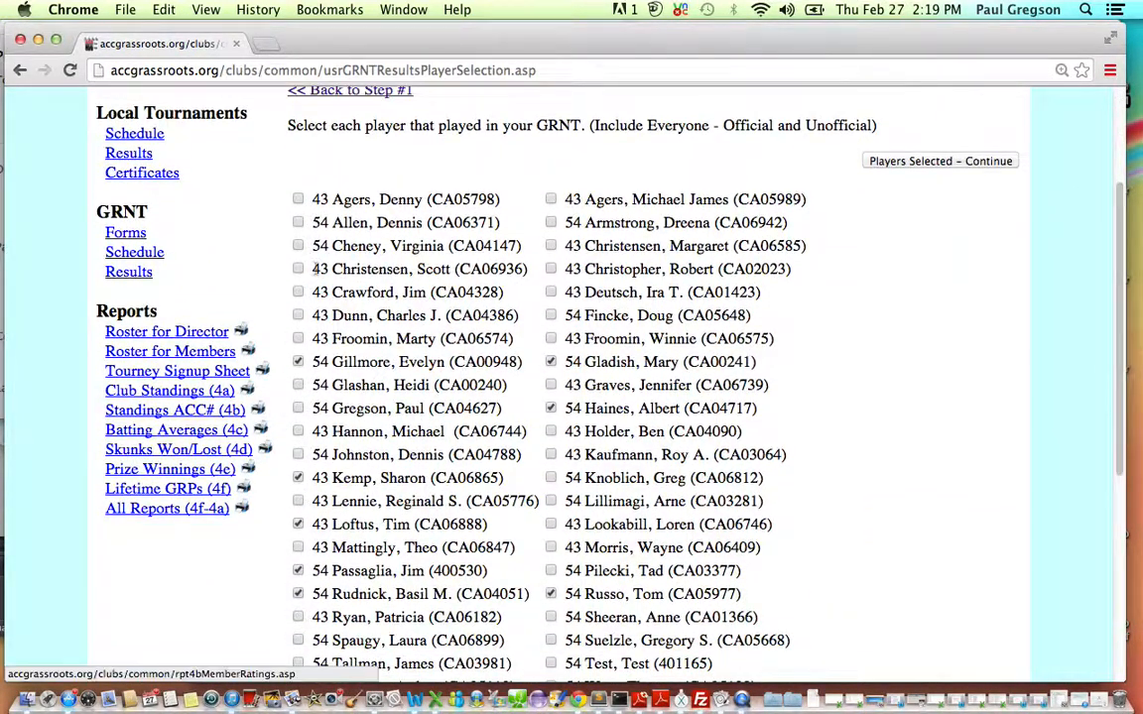
click(297, 246)
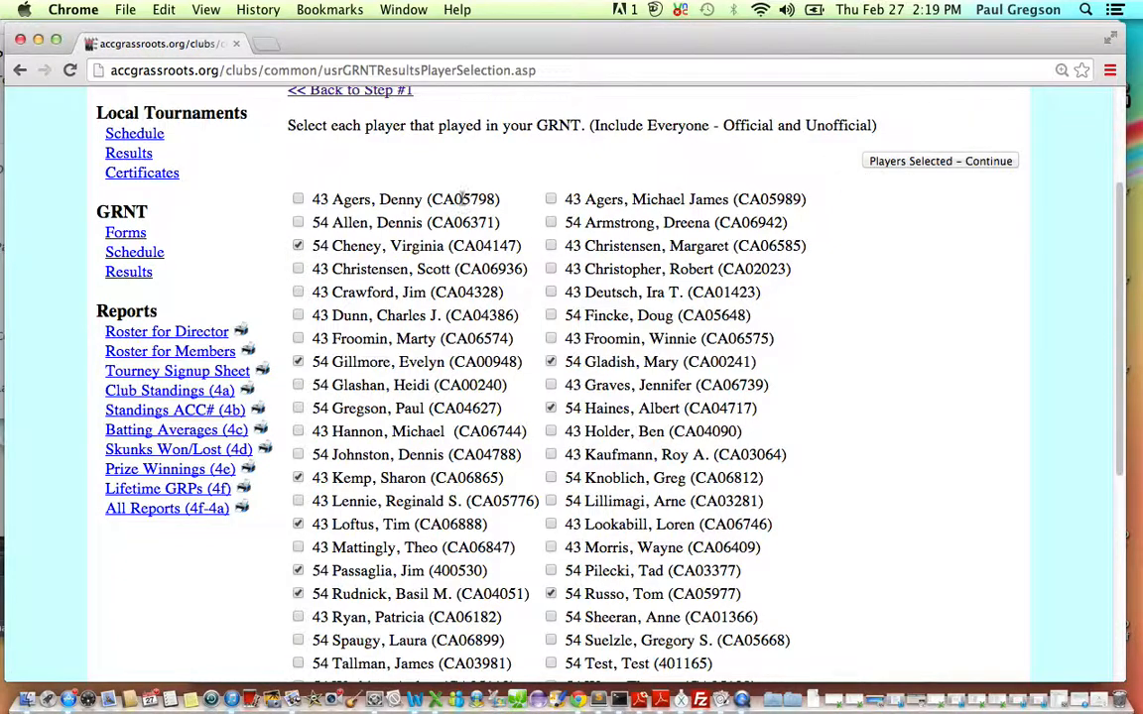
click(934, 162)
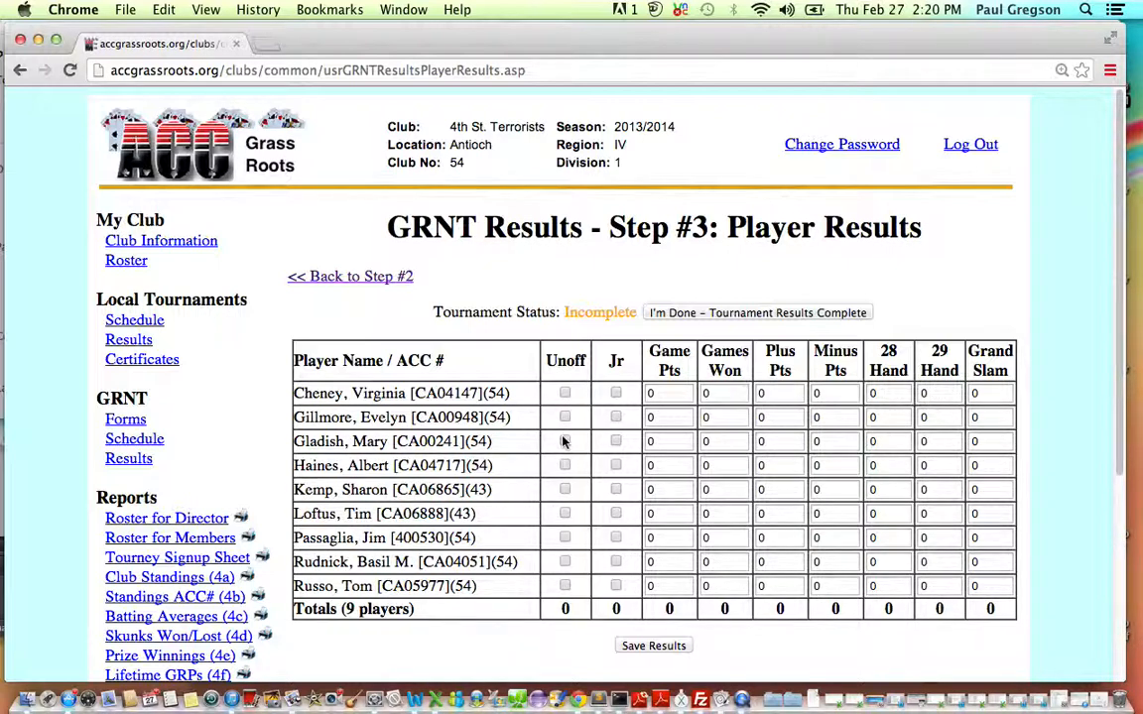
Toggle the sixth player's unofficial mark on and off, and enter 1 for the first player's 28 Hand, 29 Hand and Grand Slam.
click(564, 514)
click(565, 515)
click(879, 394)
drag(880, 394, 854, 393)
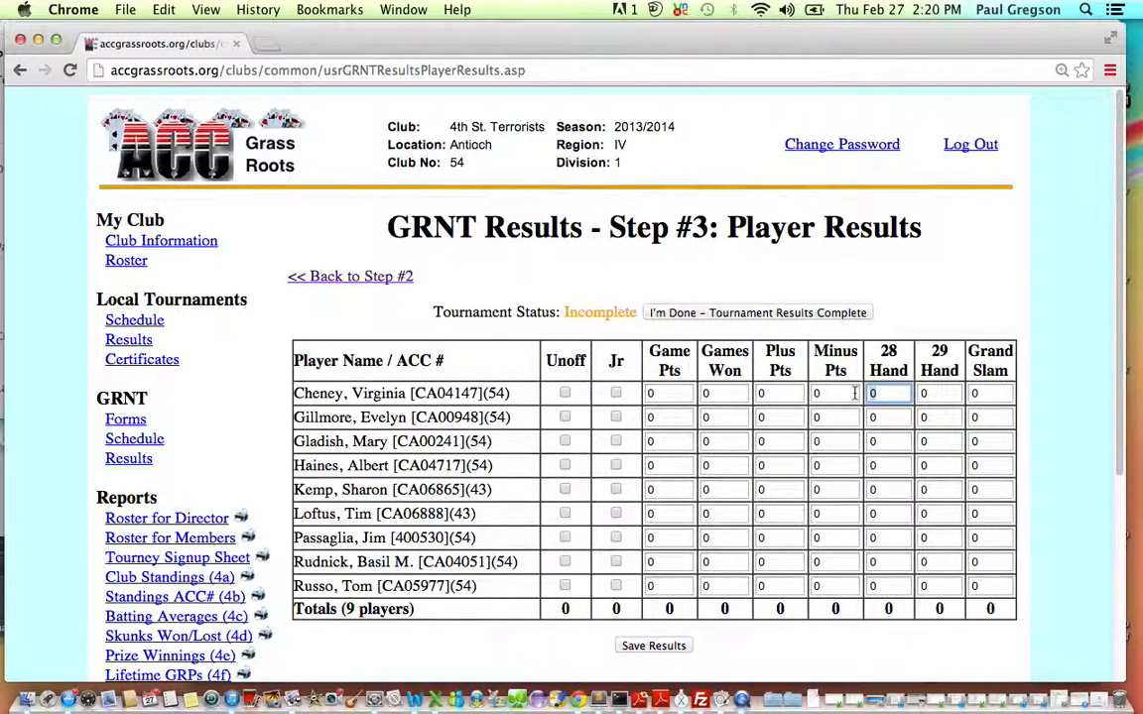
text(1)
click(932, 394)
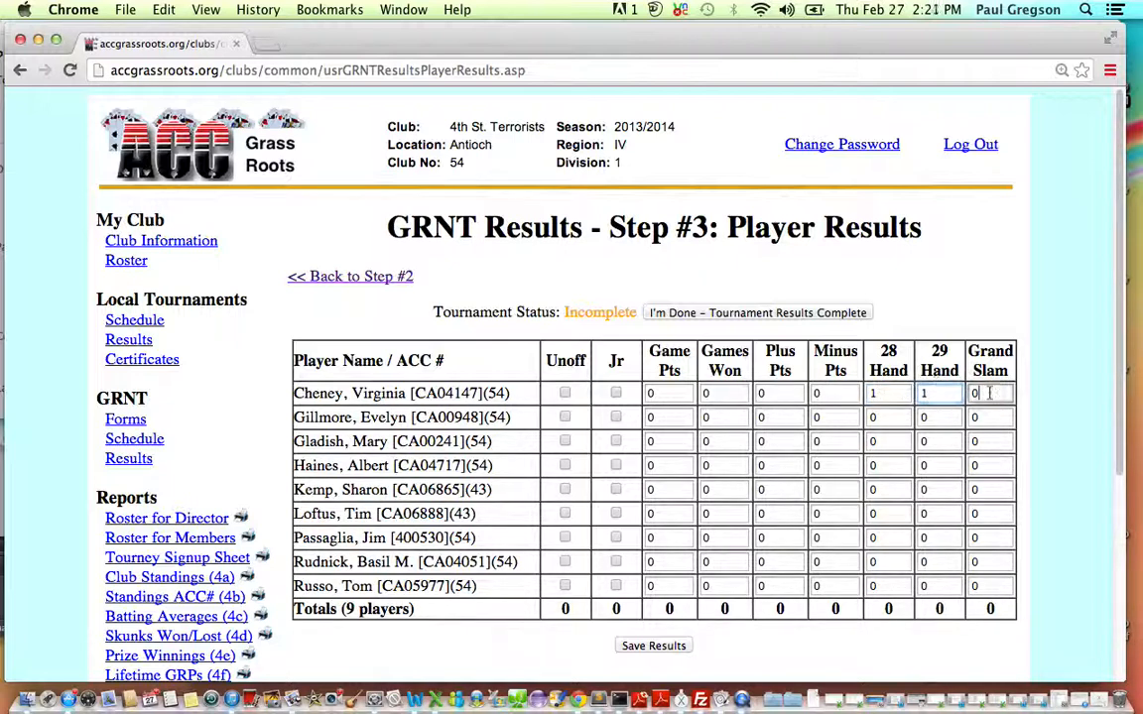
key(Tab)
text(1)
click(1019, 270)
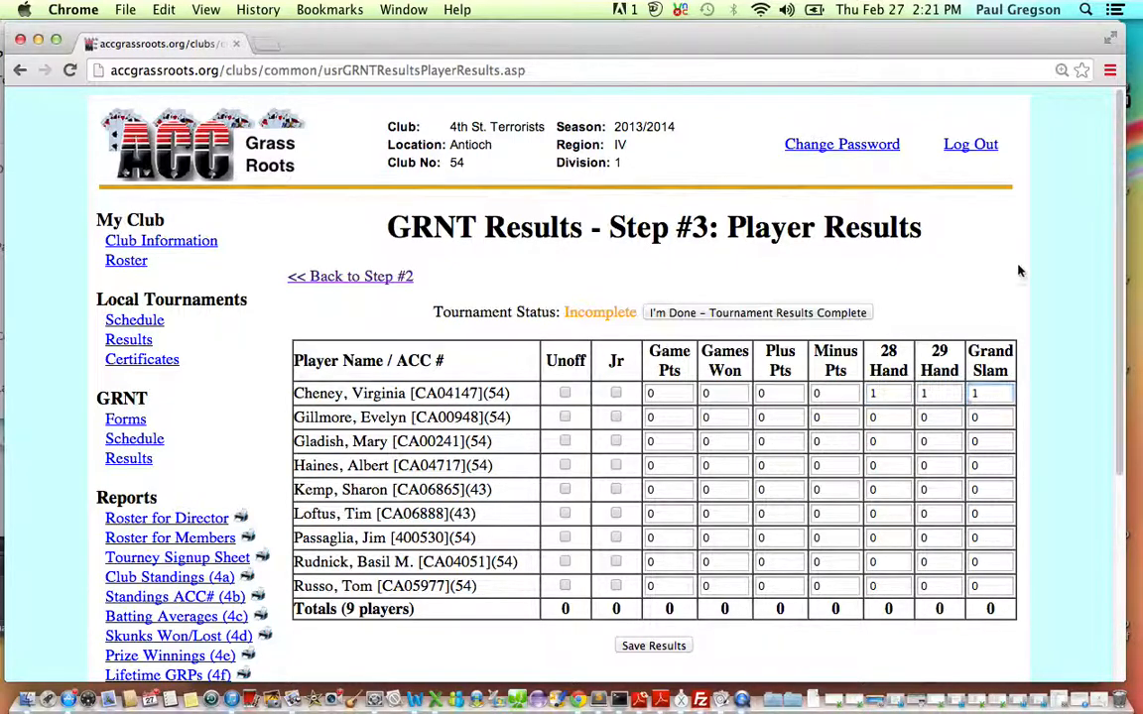
Reset the first player's 28 Hand, 29 Hand and Grand Slam values to 0.
click(878, 394)
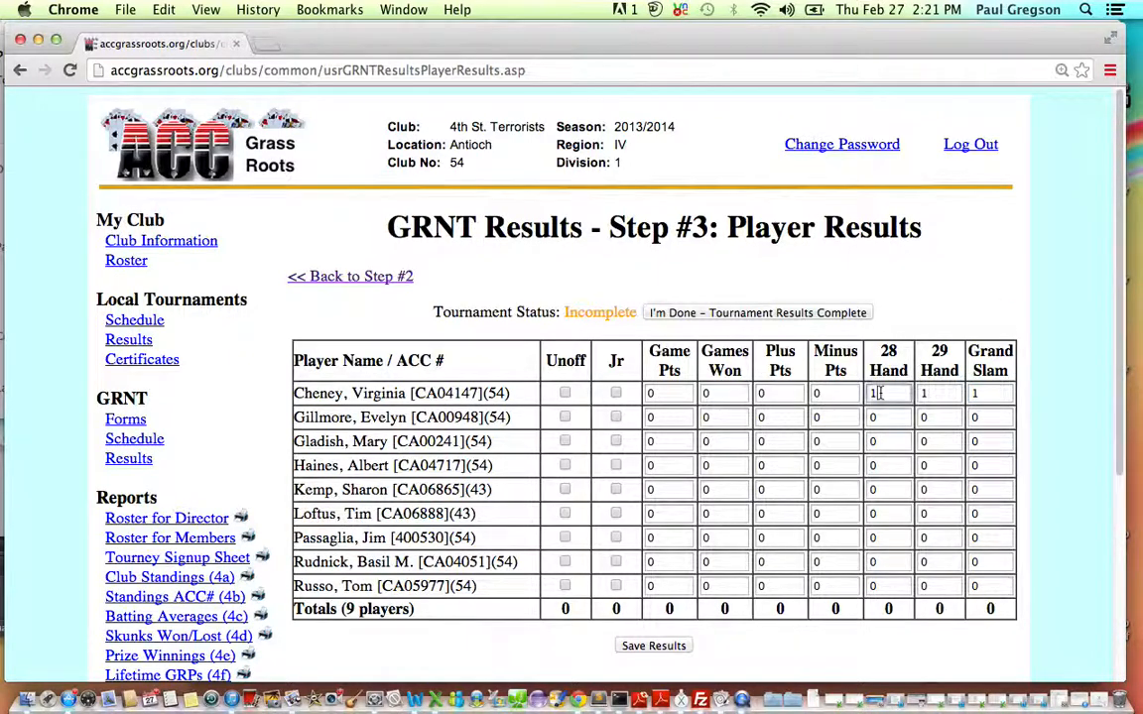
key(BackSpace)
text(0)
key(Tab)
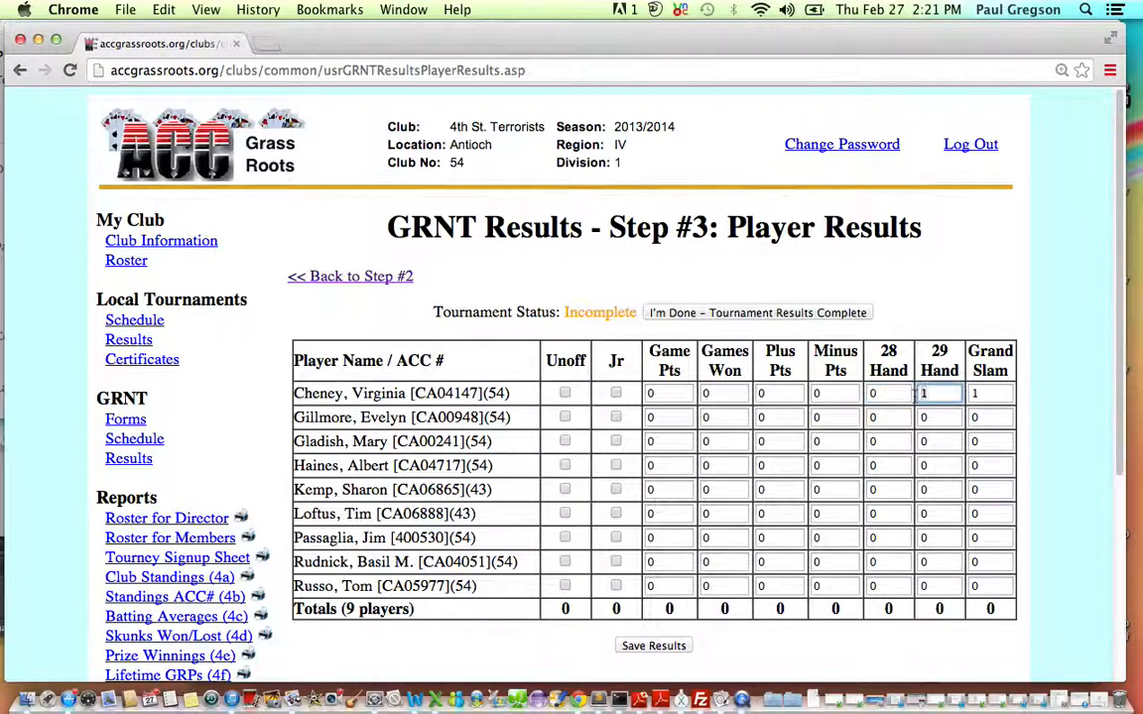
text(0)
key(Tab)
text(0)
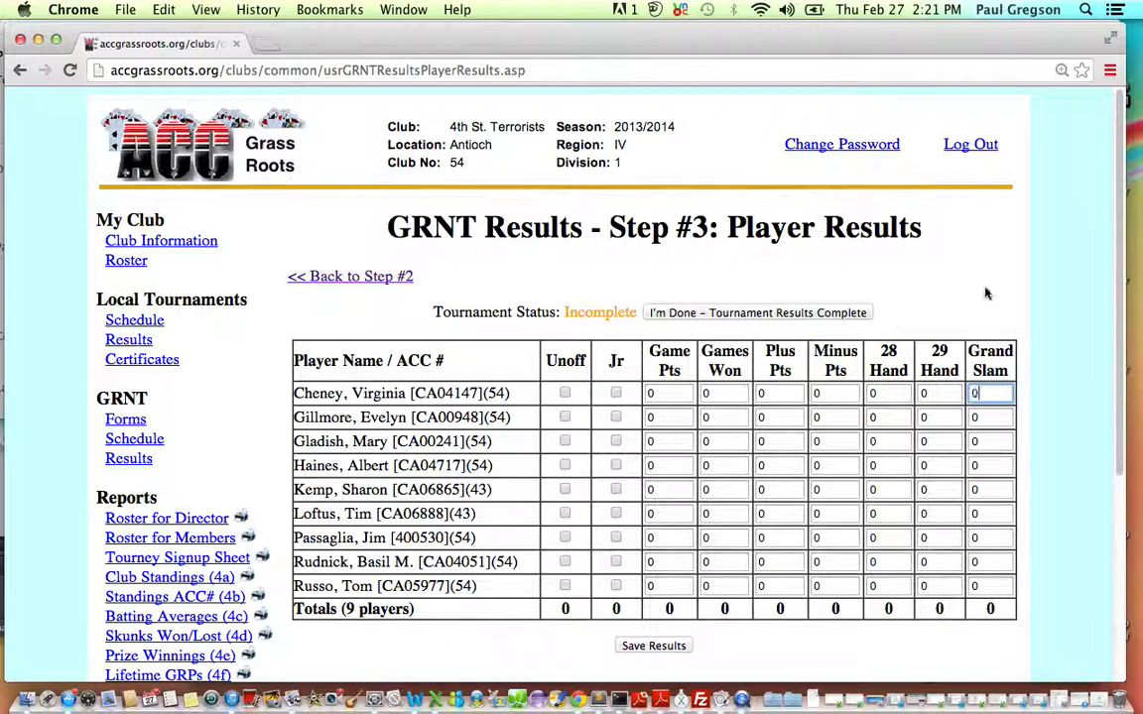
click(985, 293)
Enter the first player's results: 24 game points, 12 games won, 200 plus points and 100 minus points.
click(645, 392)
text(24)
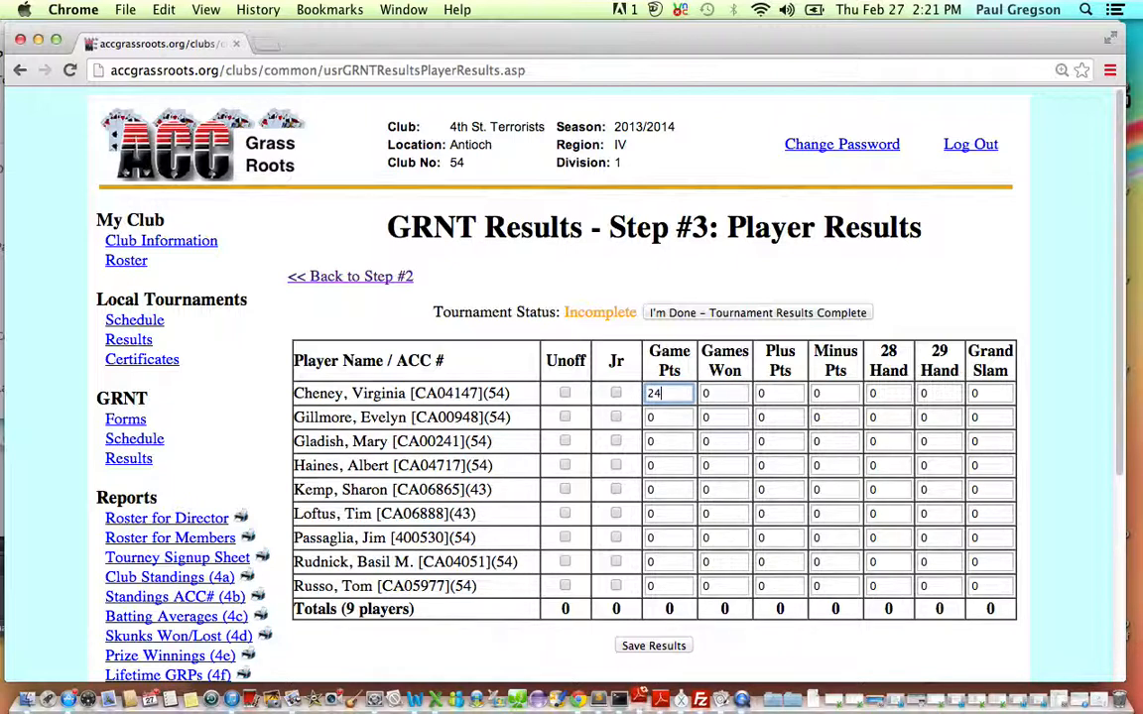
key(Tab)
text(12)
key(Tab)
text(200)
key(Tab)
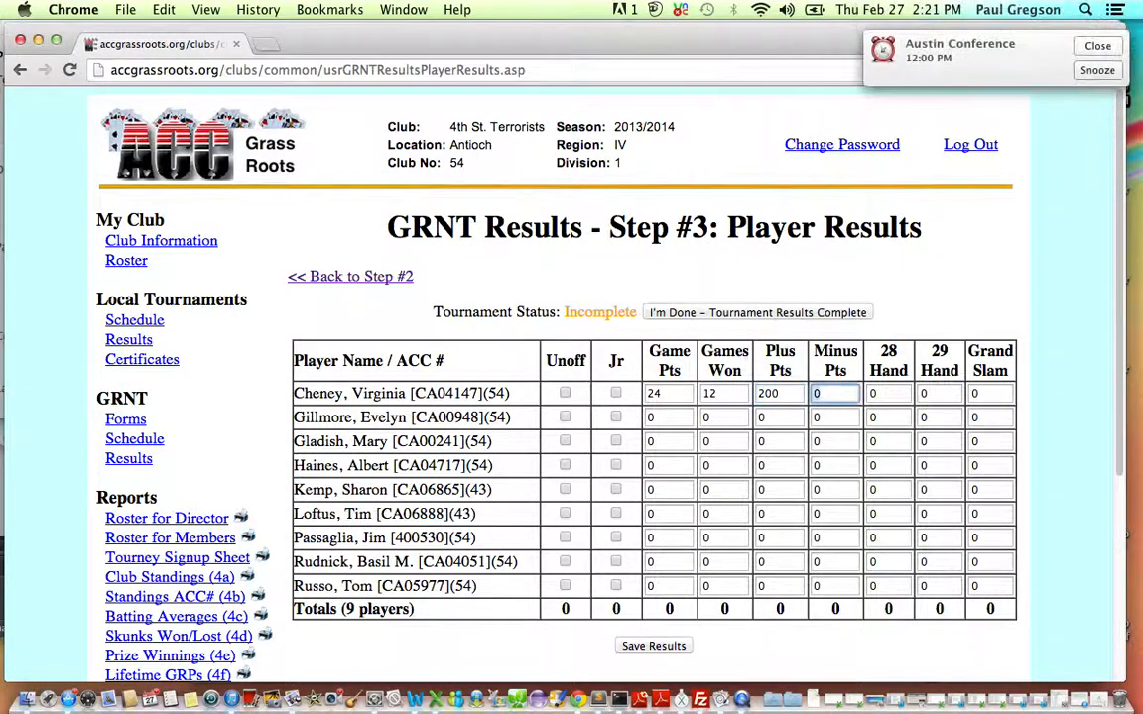
text(100)
key(Tab)
key(Tab)
key(Tab)
key(Tab)
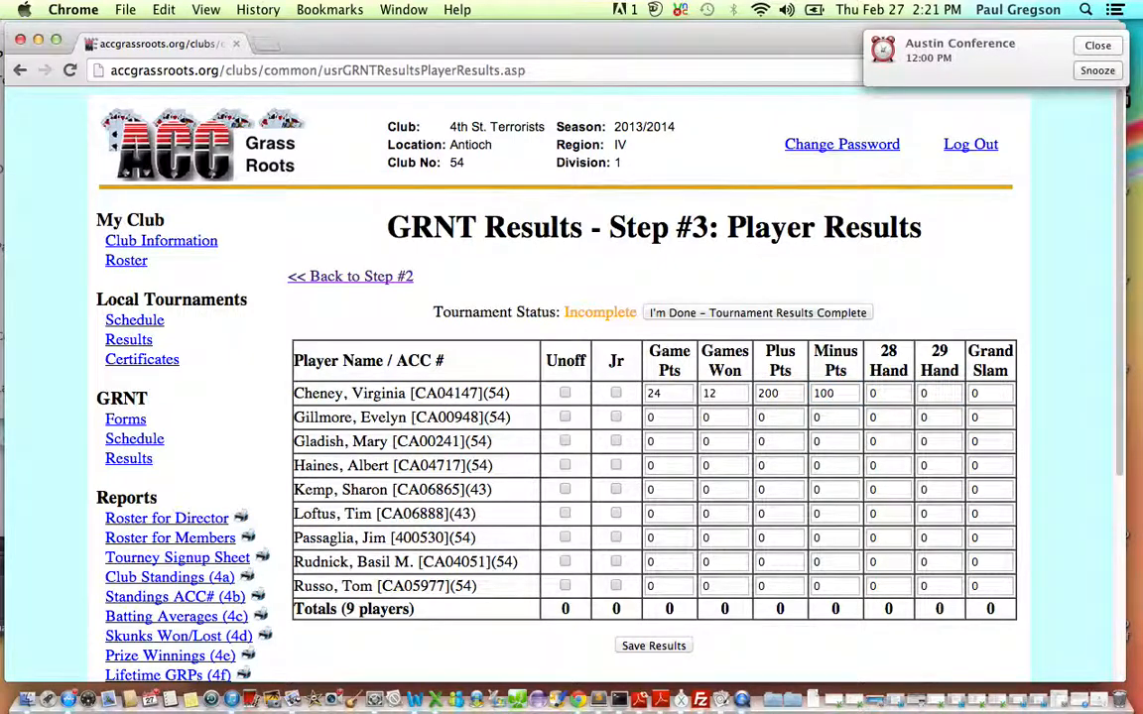
Enter the second player's results: 24 game points, 12 games won, 200 plus points and 100 minus points.
key(Tab)
key(Tab)
text(24)
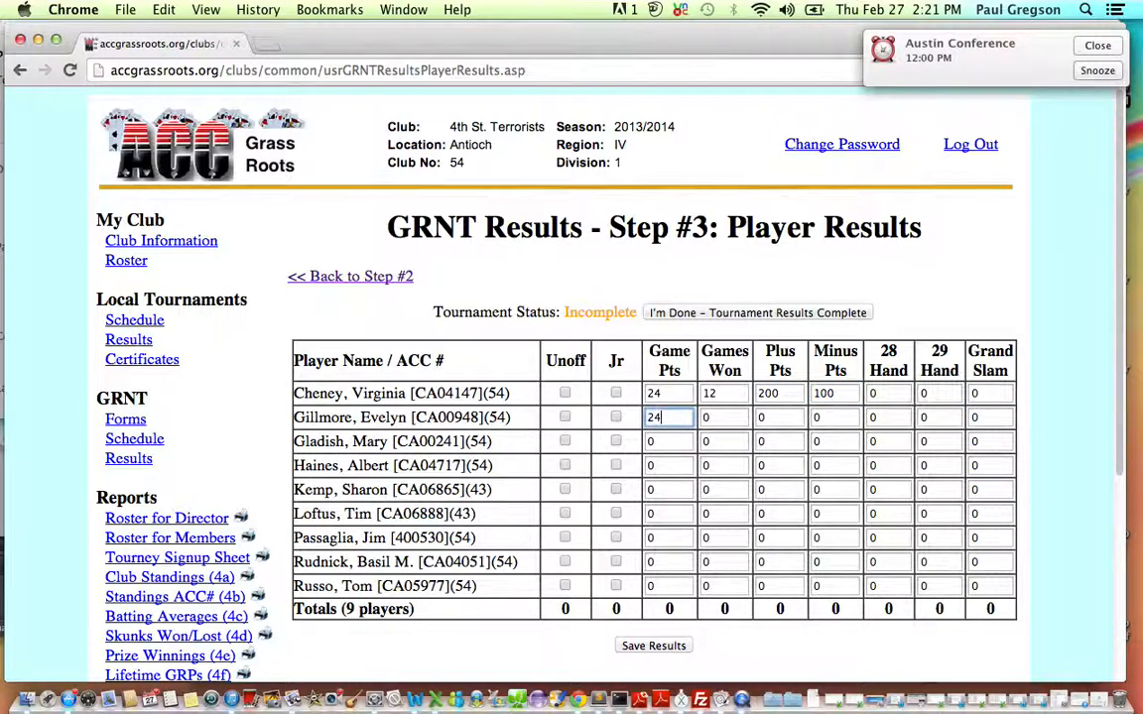
key(Tab)
text(12)
key(Tab)
text(200)
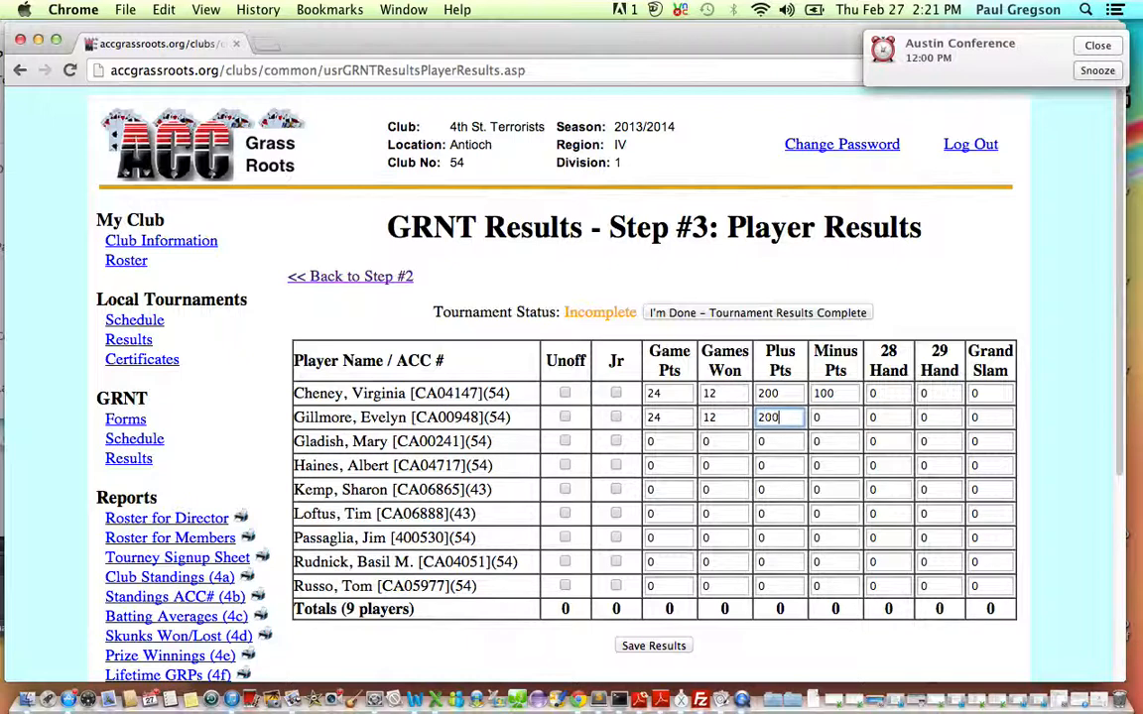
key(Tab)
text(100)
Enter the third player's results: 24 game points, 12 games won, 200 plus points, 100 minus points and 1 for 28 Hand.
key(Tab)
key(Tab)
key(Tab)
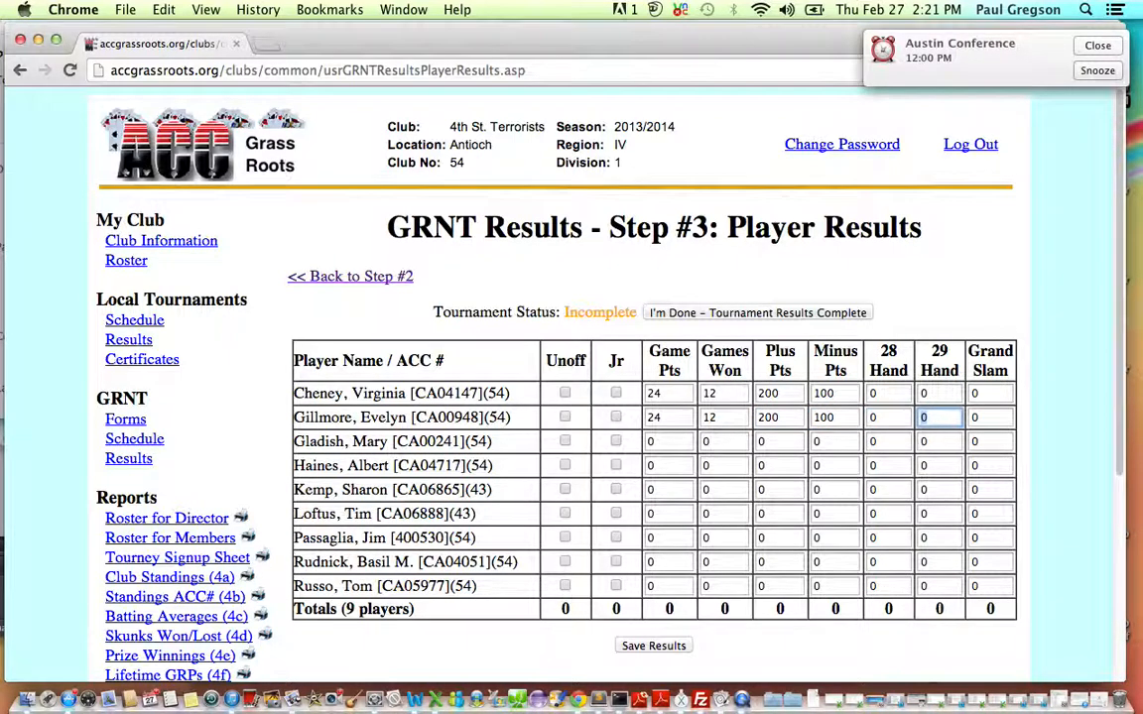
key(Tab)
key(Tab)
key(Tab)
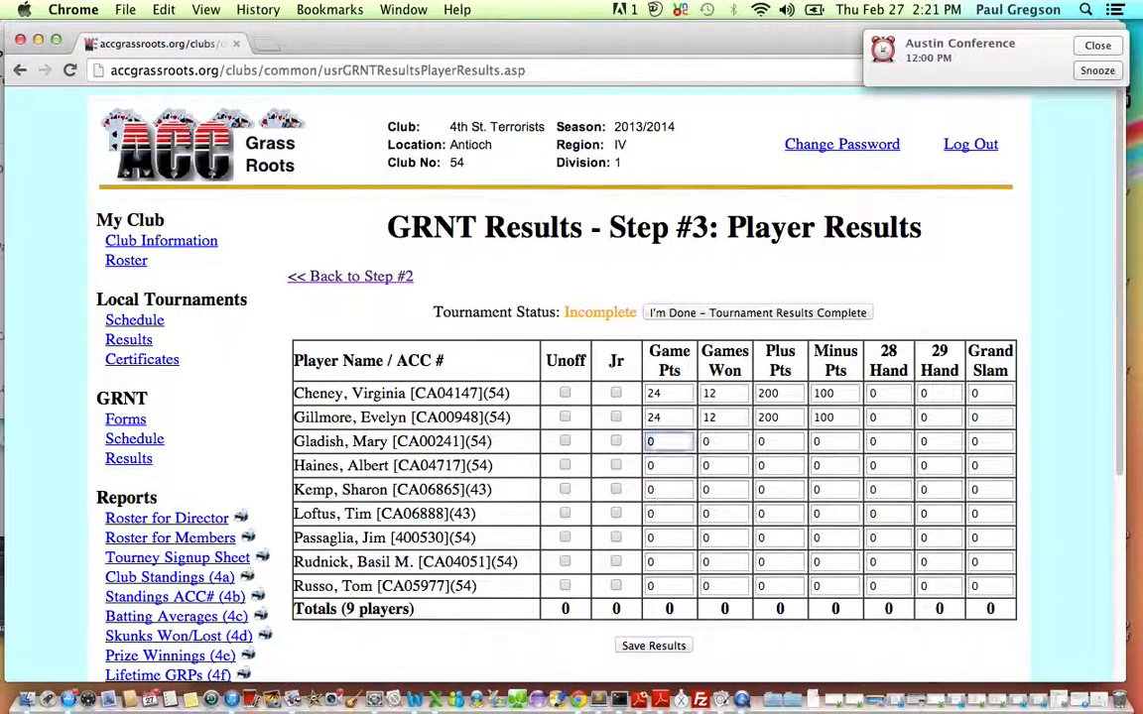
text(24)
key(Tab)
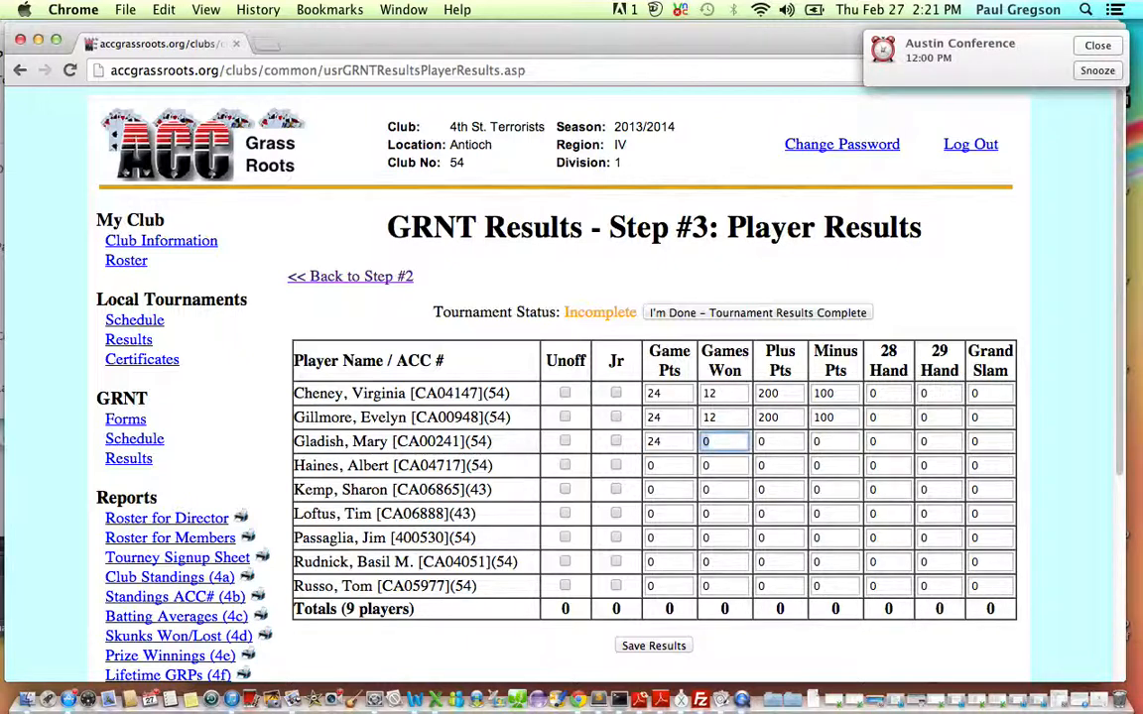
text(12)
key(Tab)
text(200)
key(Tab)
text(100)
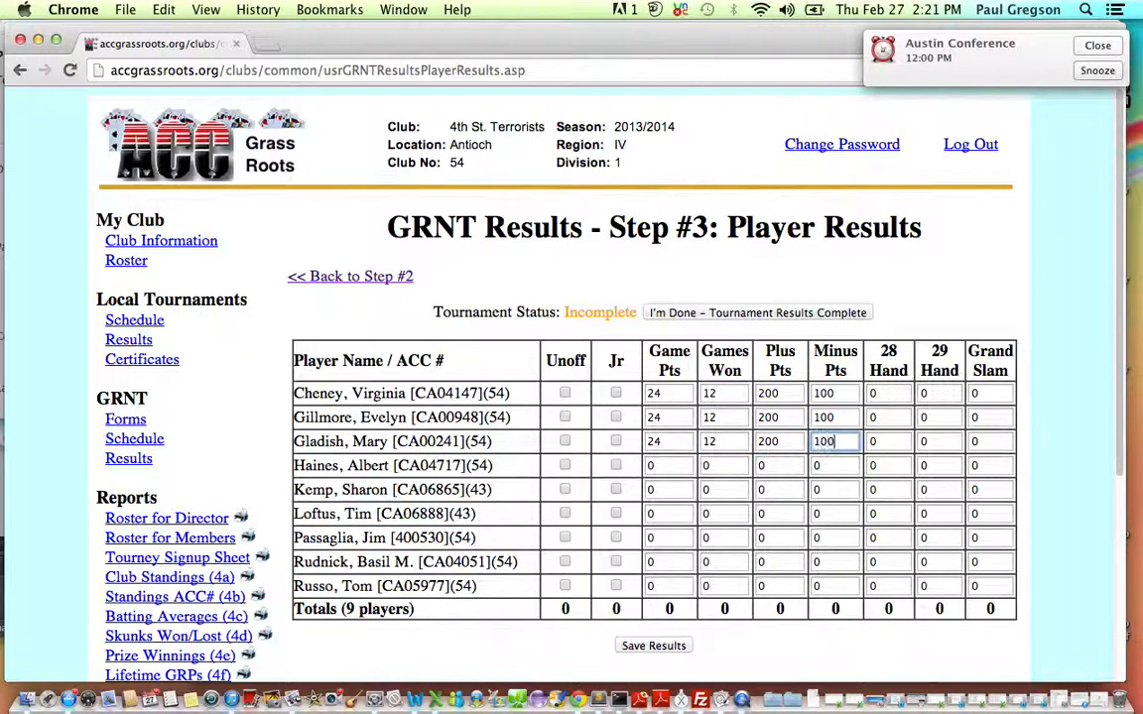
key(Tab)
text(1)
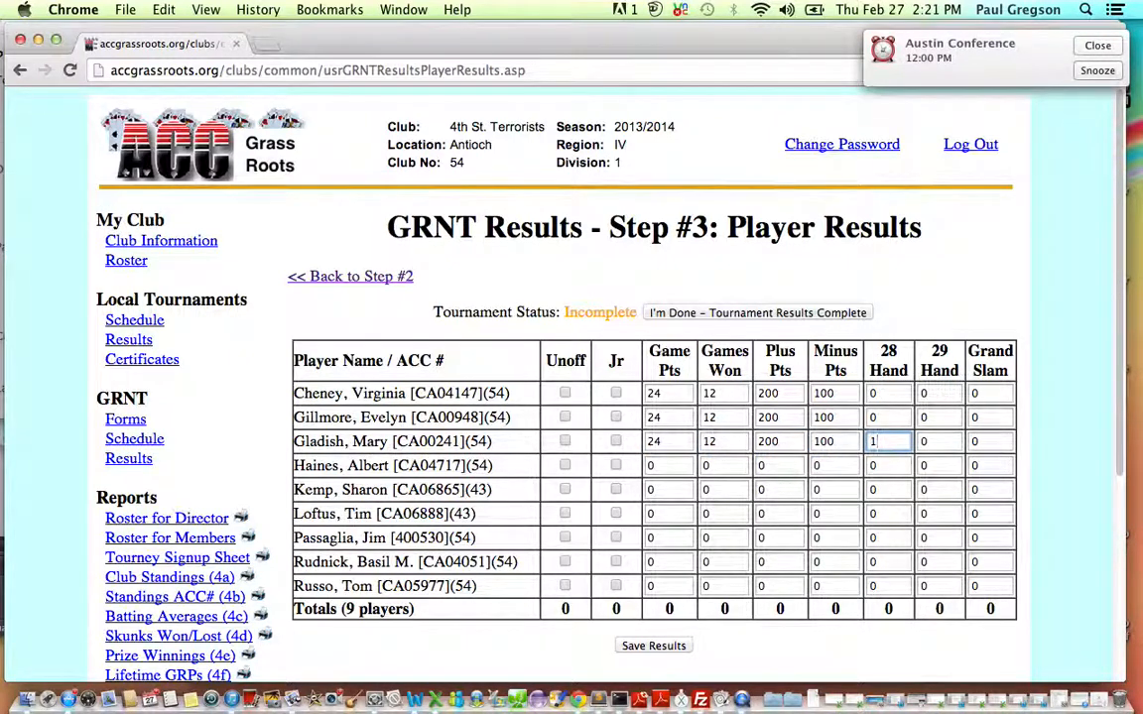
Enter the fourth player's results: 24 game points, 12 games won, 200 plus points and 100 minus points.
key(Tab)
key(Tab)
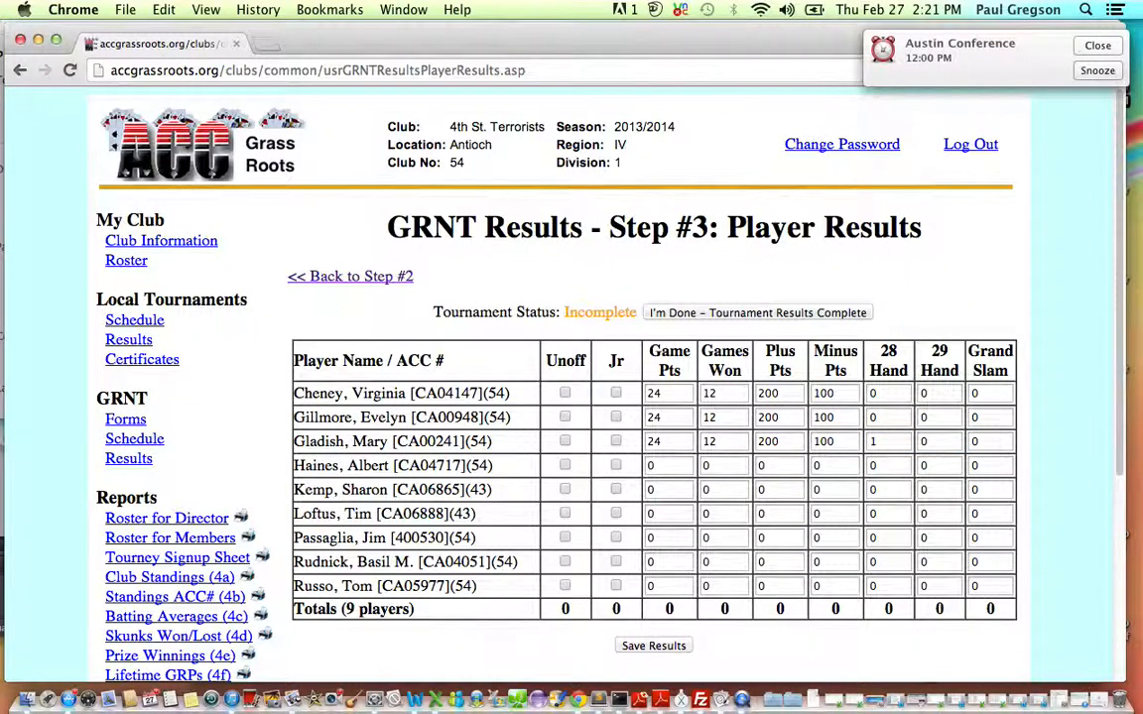
key(Tab)
text(24)
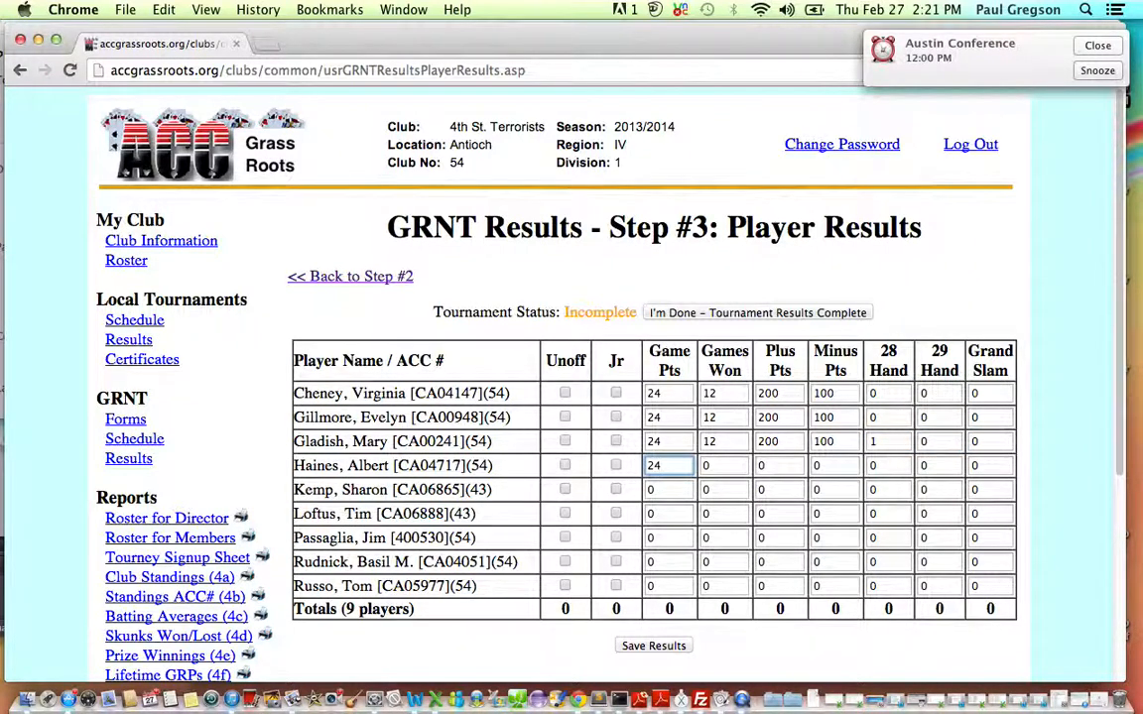
key(Tab)
key(Tab)
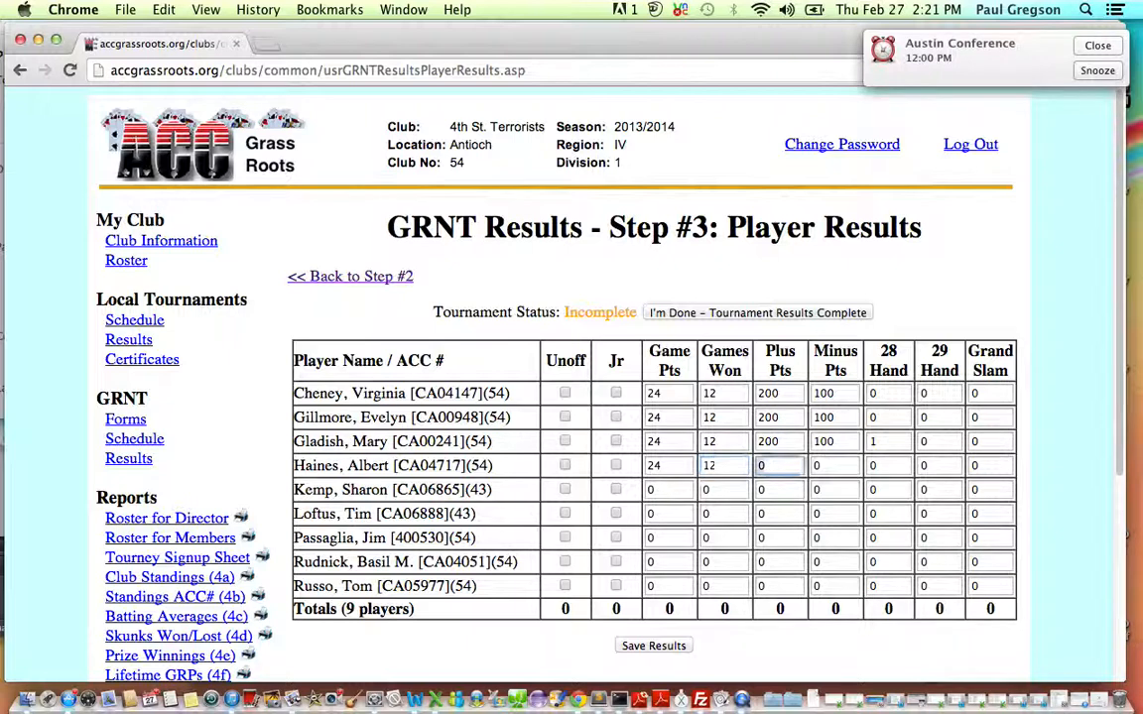
text(200)
Enter the fifth player's results: 12 game points, 6 games won, 100 plus points and 200 minus points.
key(Tab)
text(100)
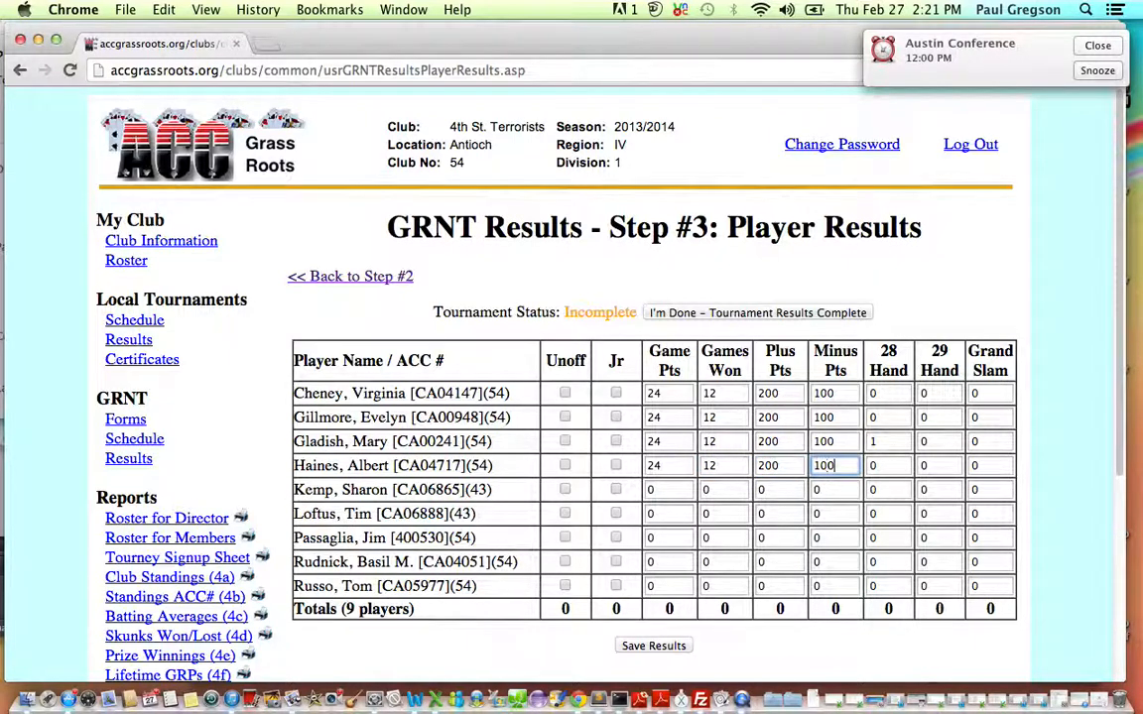
key(Tab)
key(Tab)
key(Tab)
key(Tab)
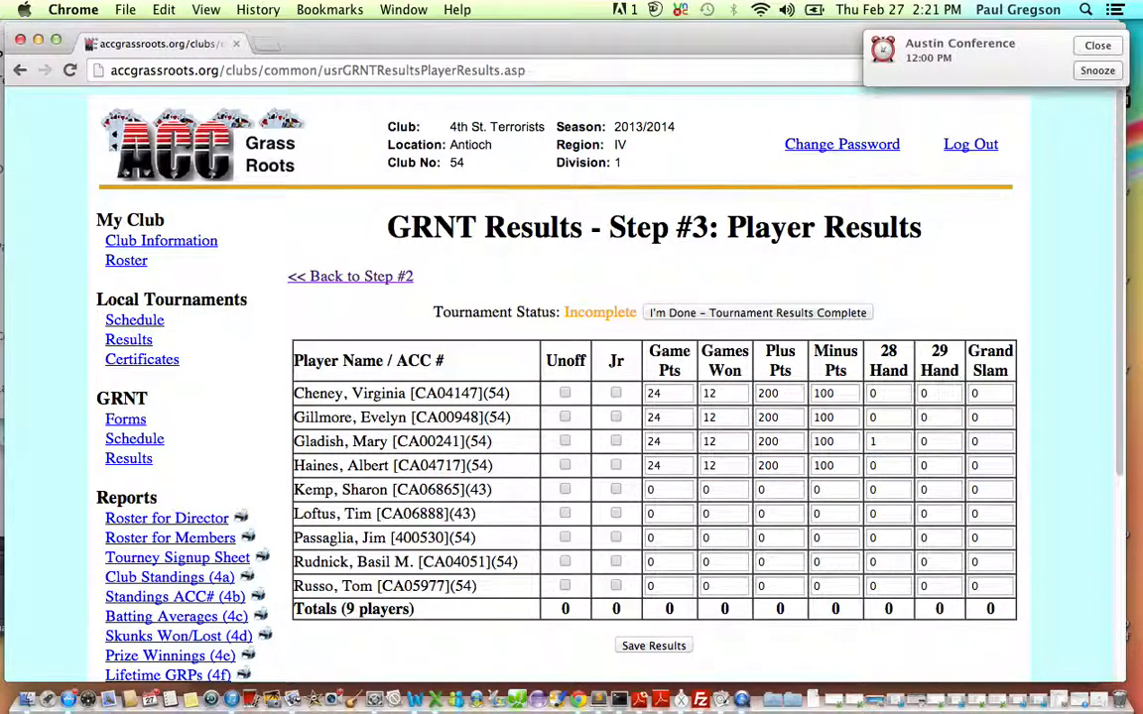
key(Tab)
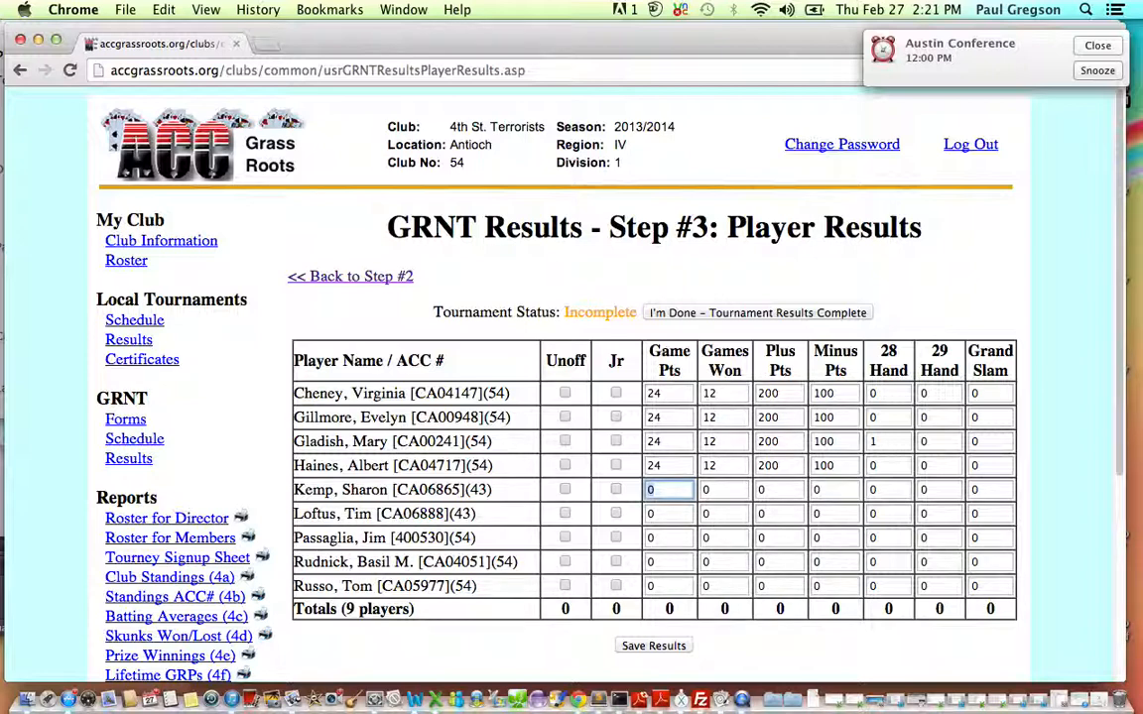
text(12)
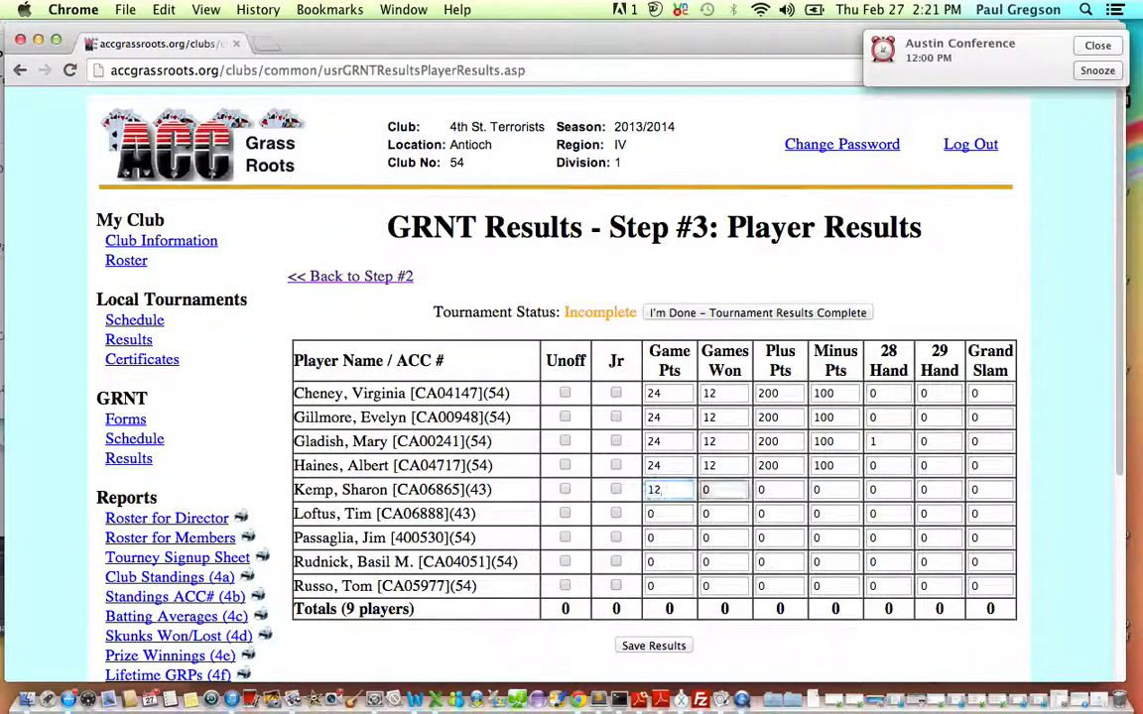
key(Tab)
text(6)
key(Tab)
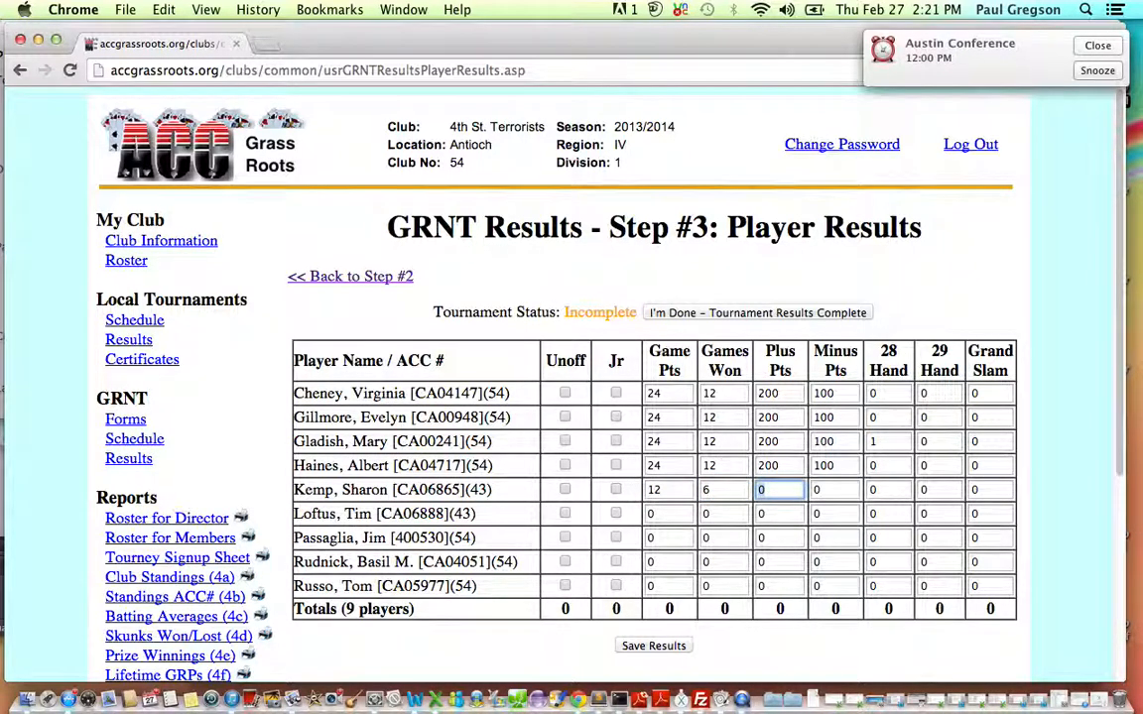
text(100)
key(Tab)
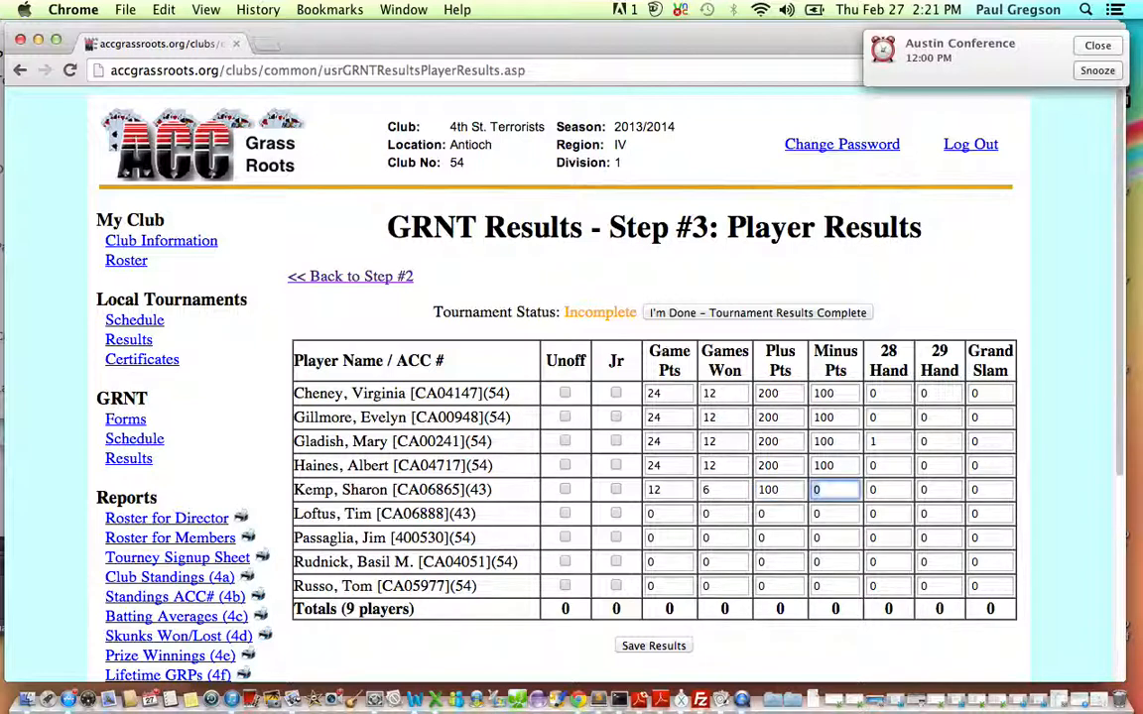
text(200)
Enter the sixth player's results: 12 game points, 6 games won, 100 plus points and 200 minus points.
key(Tab)
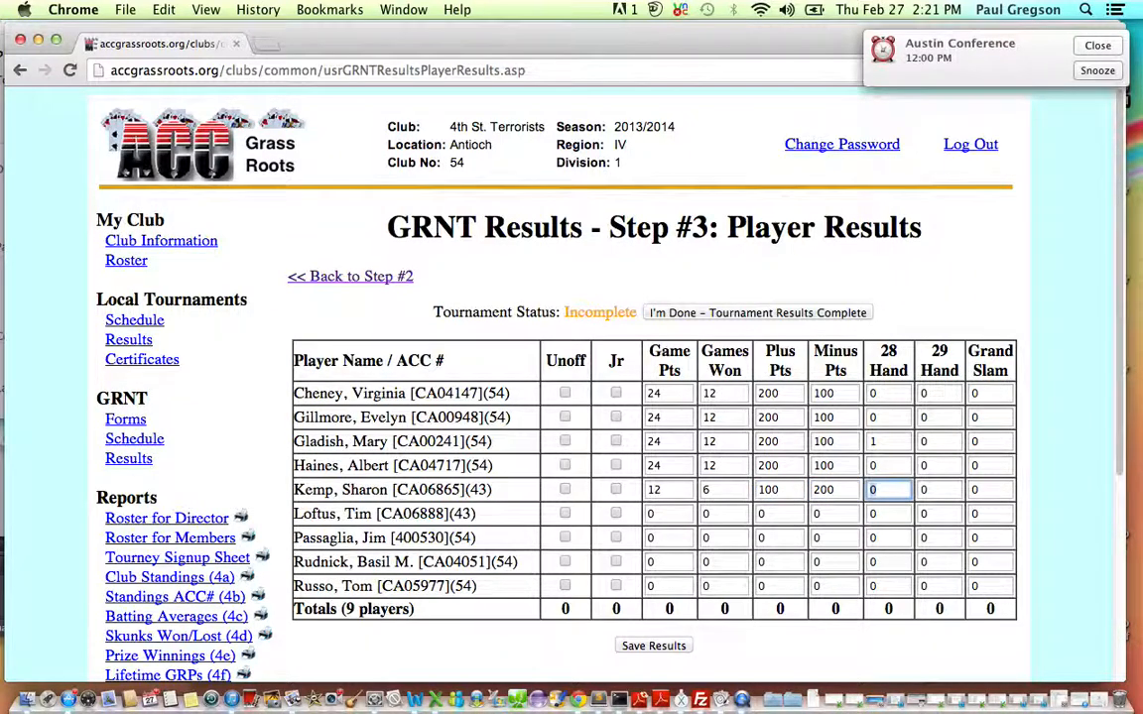
key(Tab)
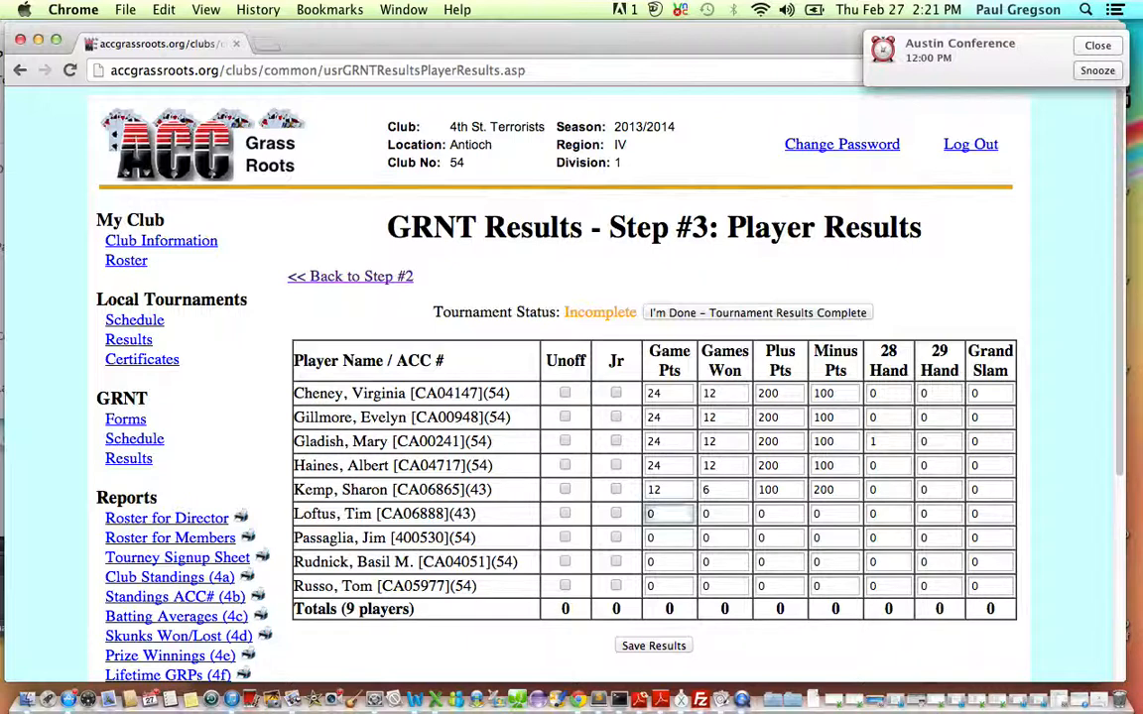
text(12)
key(Tab)
text(6)
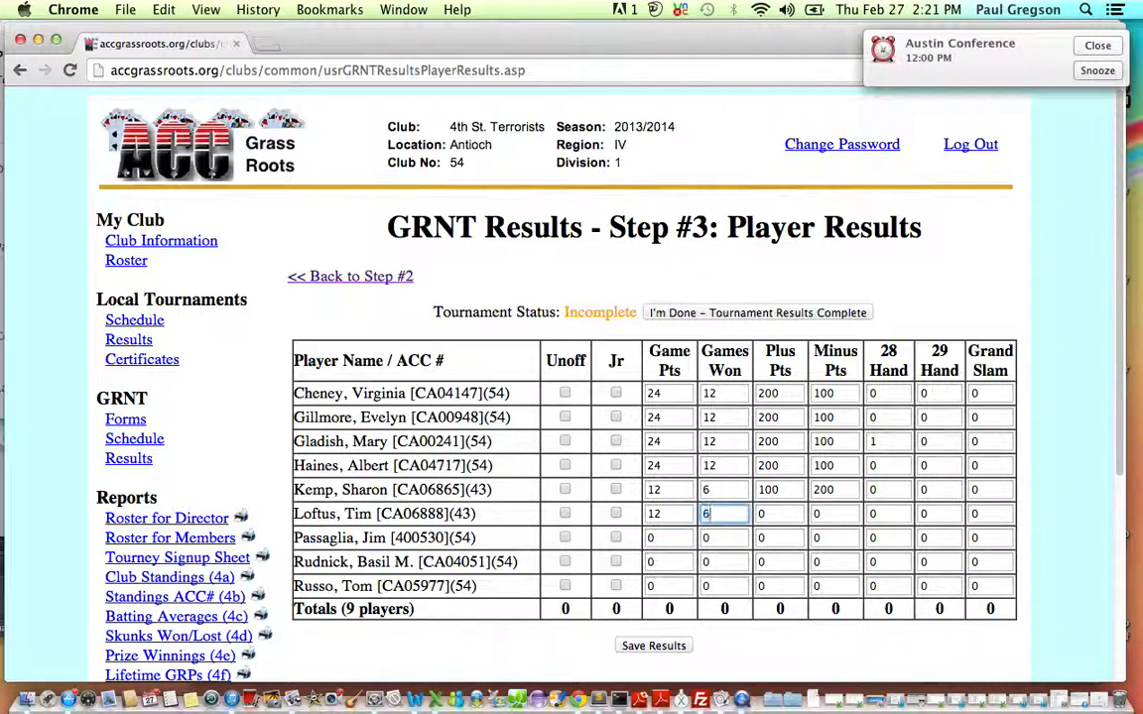
key(Tab)
text(100)
key(Tab)
text(200)
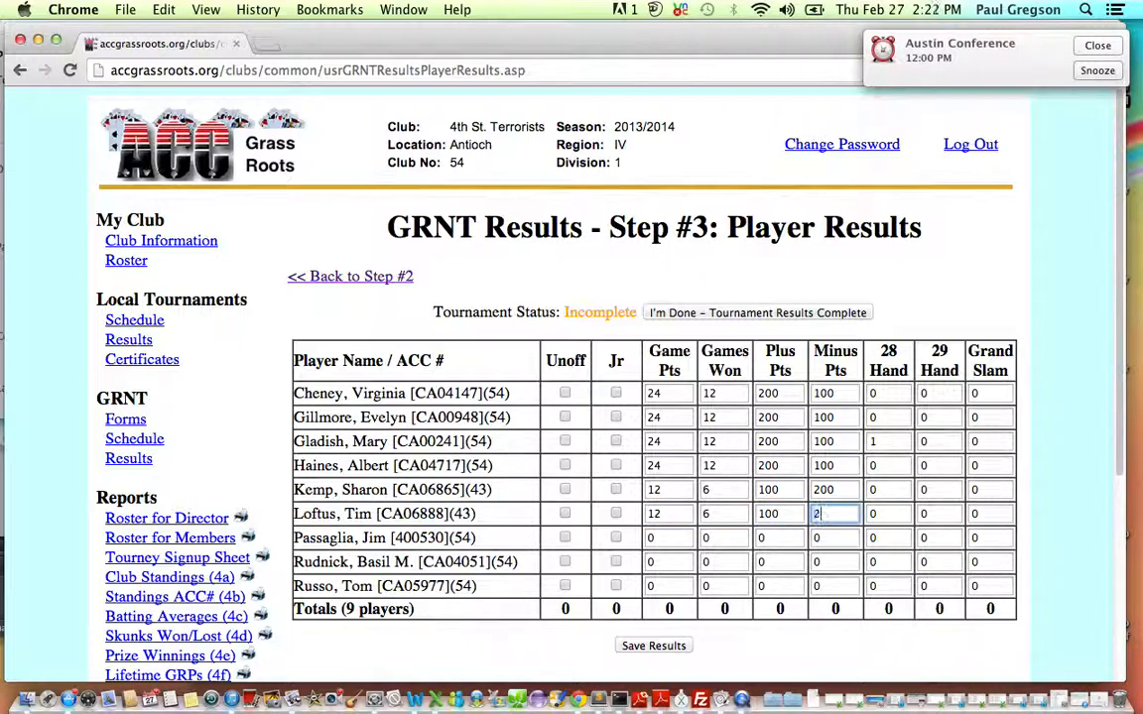
Enter the seventh player's results: 12 game points, 6 games won, 100 plus points and 200 minus points.
key(Tab)
key(Tab)
key(Tab)
key(Tab)
key(Tab)
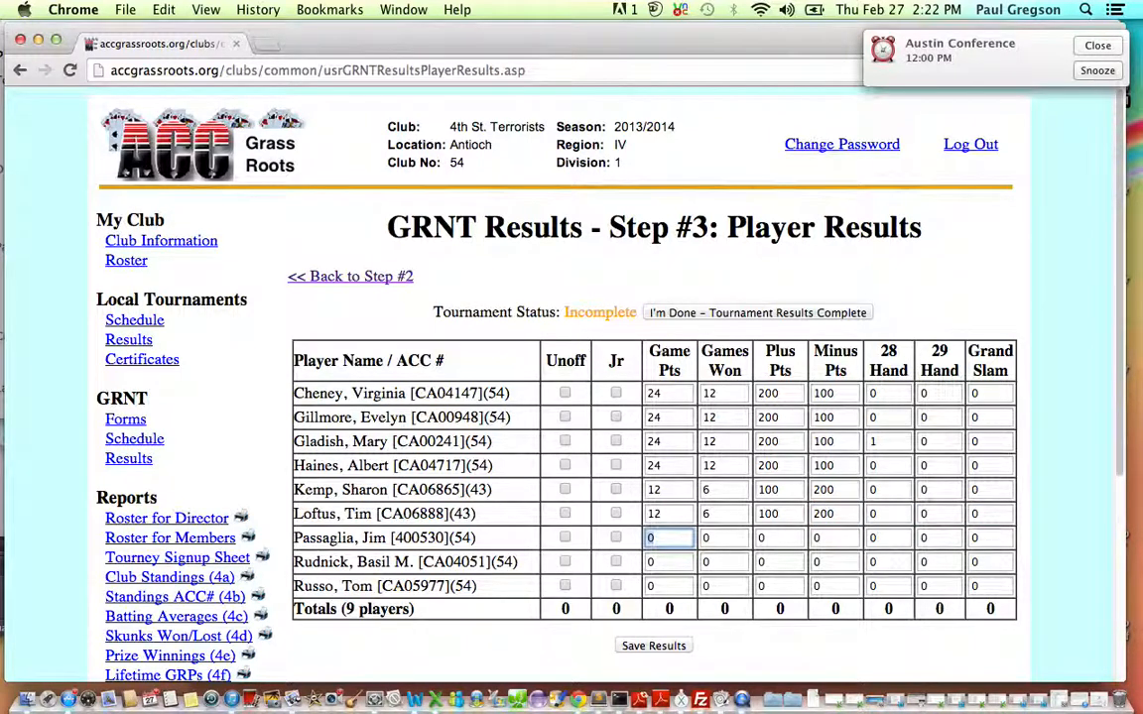
text(12)
key(Tab)
text(6)
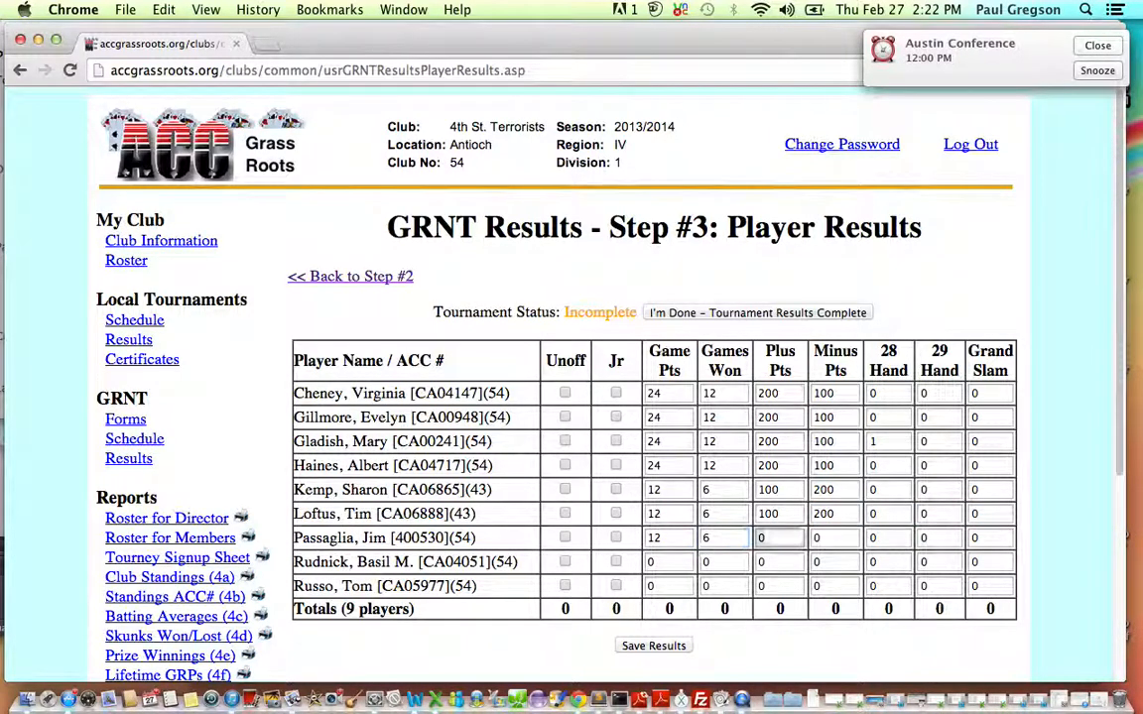
key(Tab)
text(100)
key(Tab)
text(200)
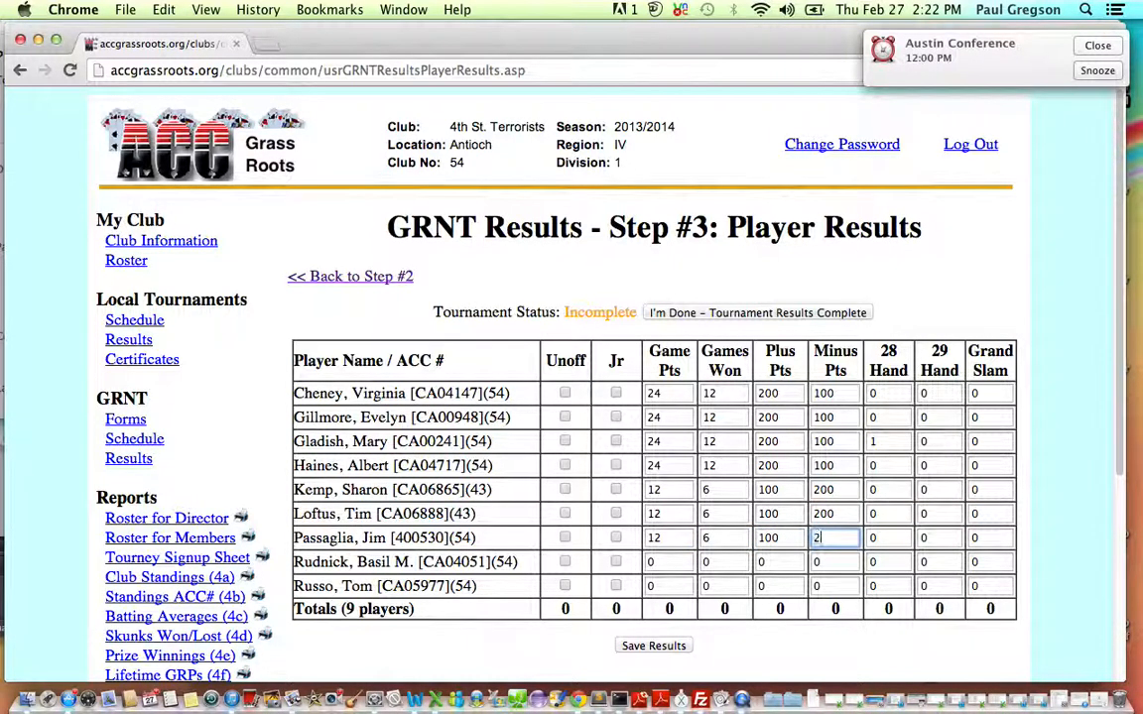
Enter the eighth player's results: 12 game points, 6 games won, 100 plus points and 200 minus points.
key(Tab)
key(Tab)
key(Tab)
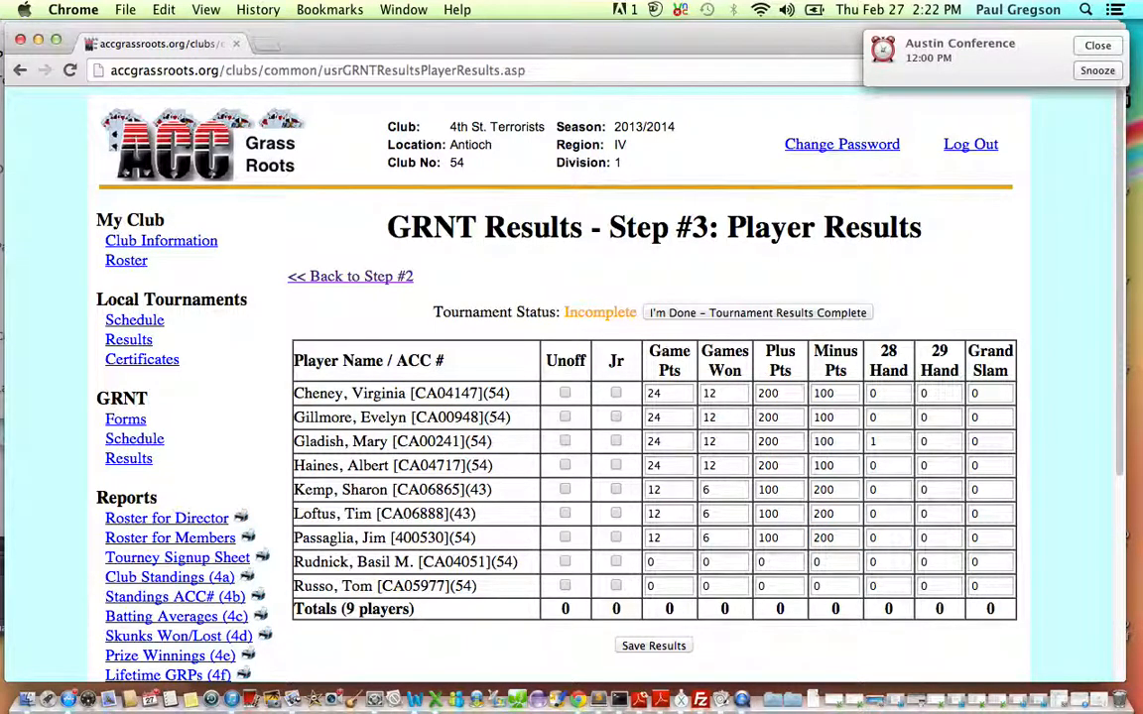
key(Tab)
key(Tab)
key(Tab)
text(12)
key(Tab)
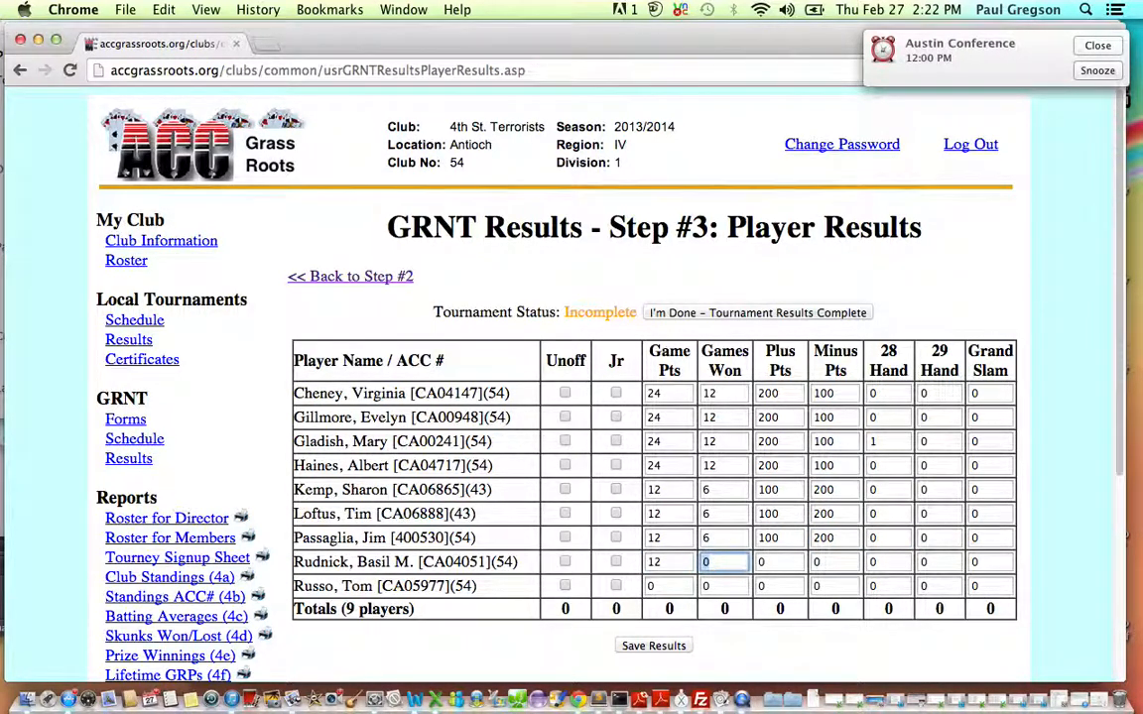
text(6)
key(Tab)
text(100)
key(Tab)
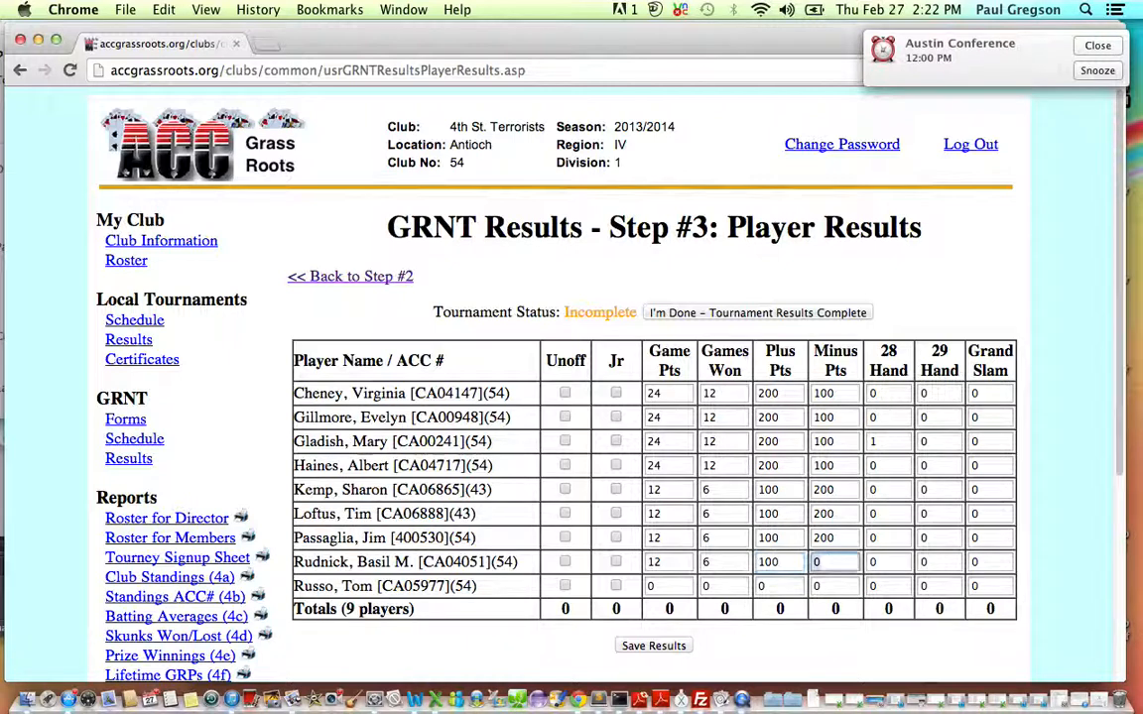
text(200)
Enter the ninth player's results: 18 game points, 9 games won, 150 plus points and 150 minus points.
key(Tab)
key(Tab)
key(Tab)
key(Tab)
key(Tab)
key(Tab)
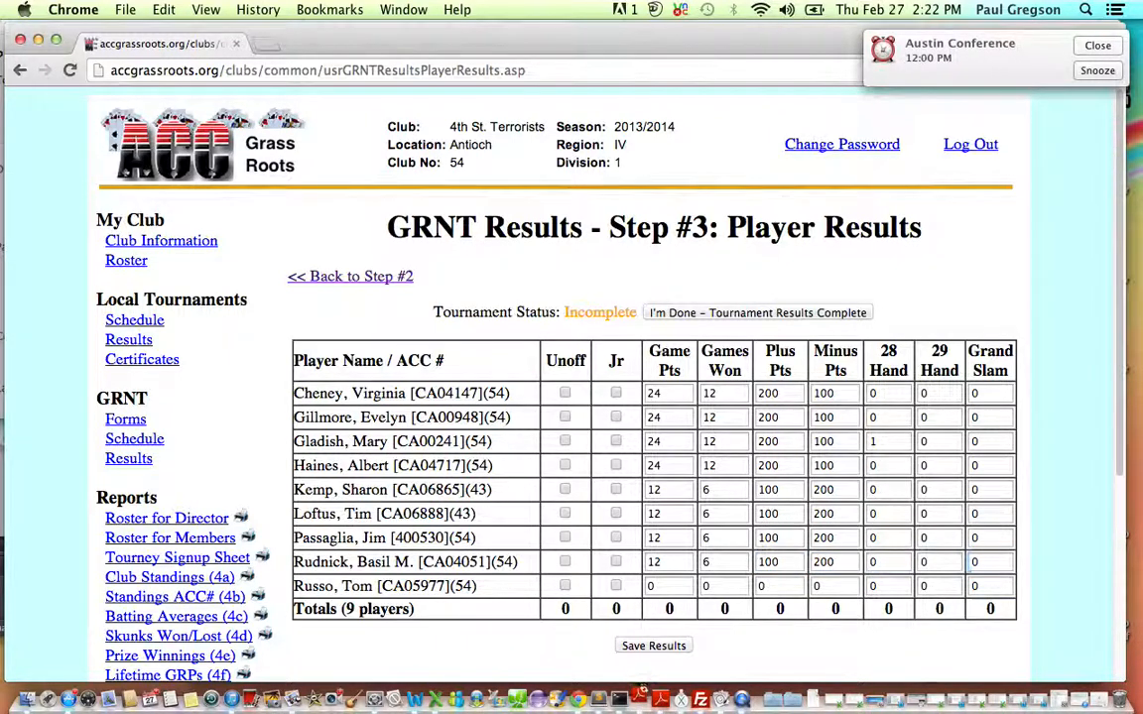
text(18)
key(Tab)
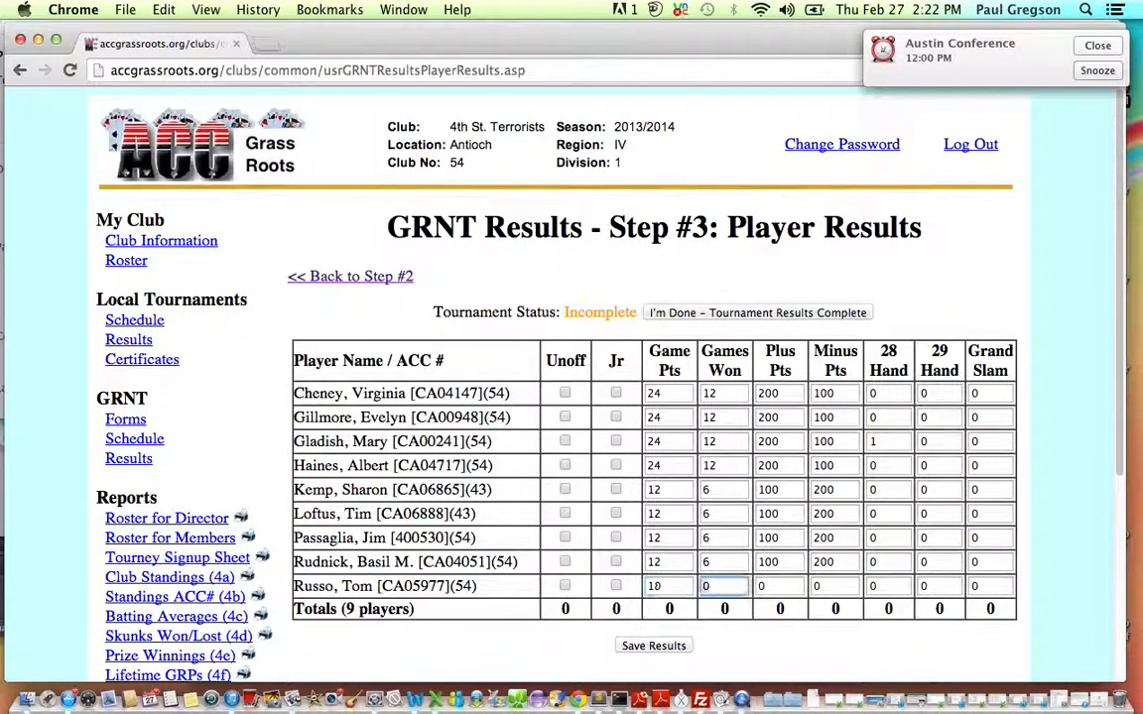
text(9)
key(Tab)
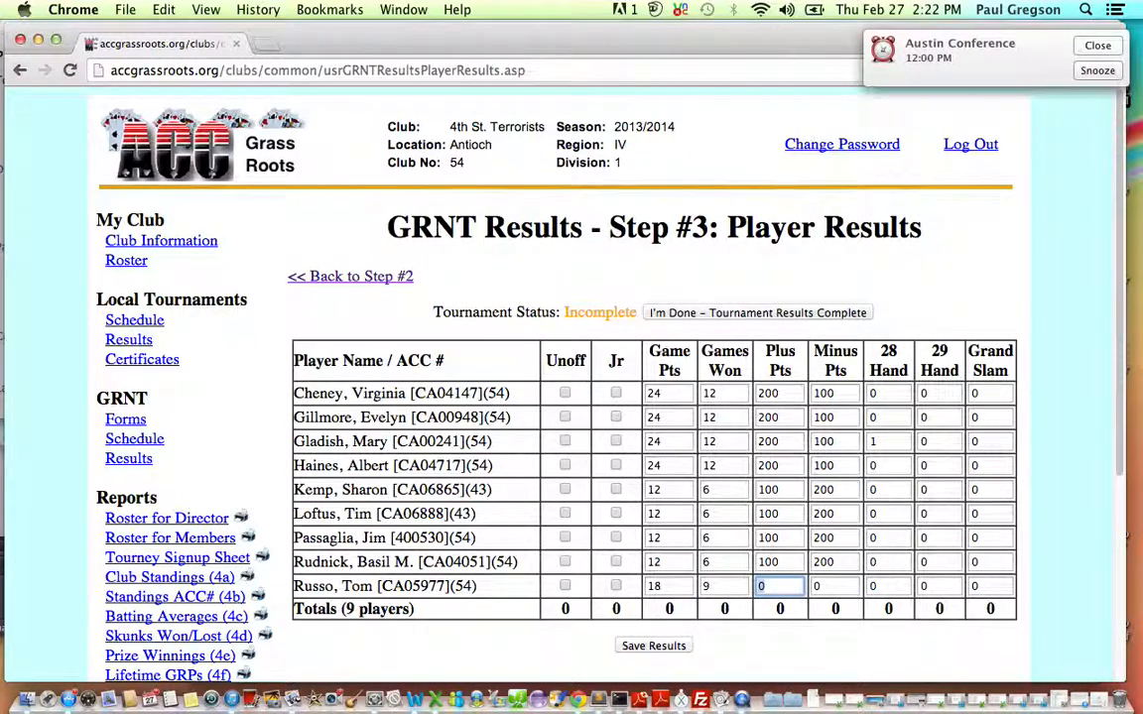
text(150)
key(Tab)
text(150)
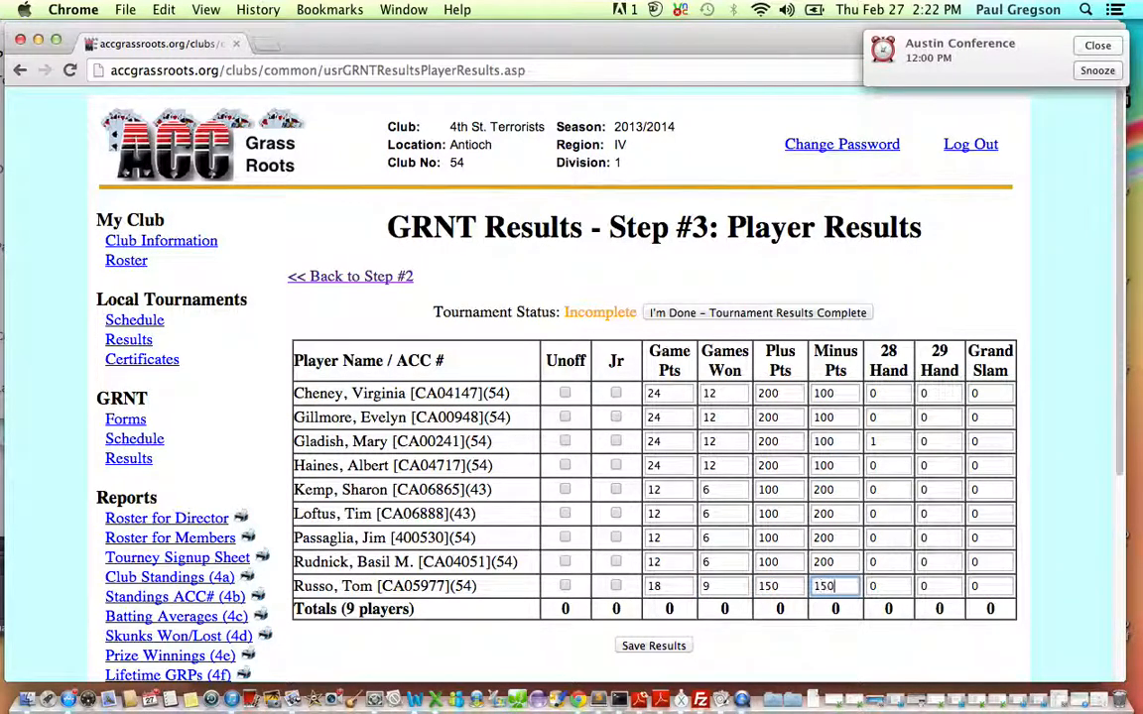
Save the player results and continue back to the player results page.
click(570, 637)
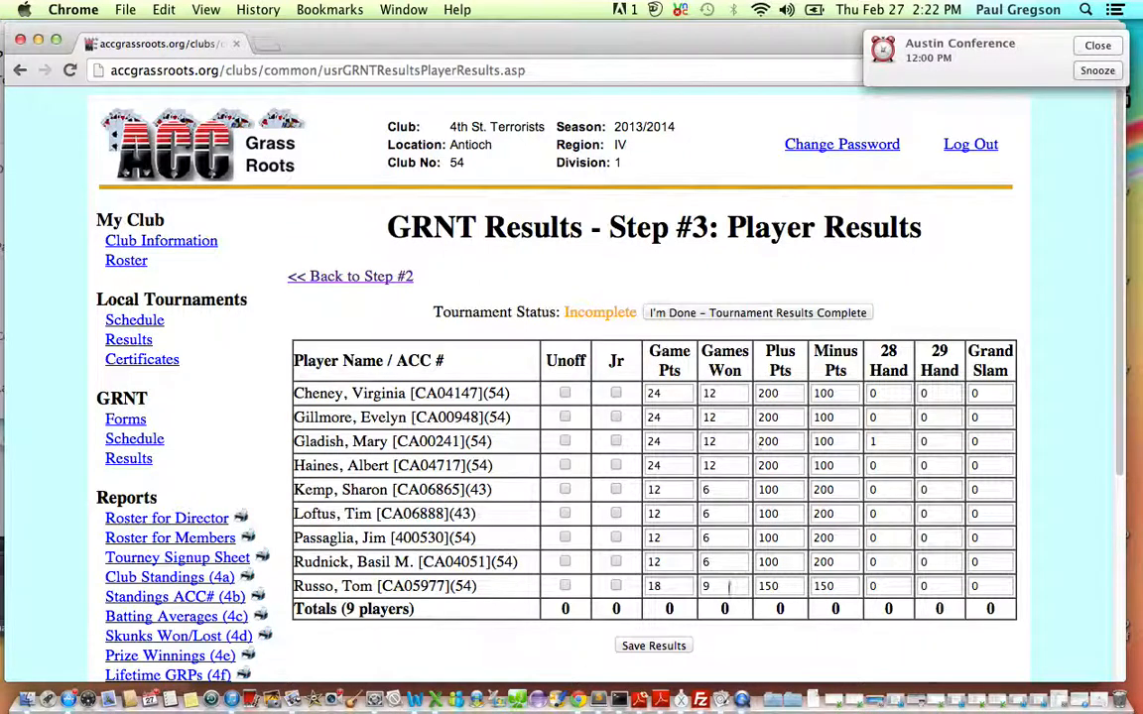
click(660, 649)
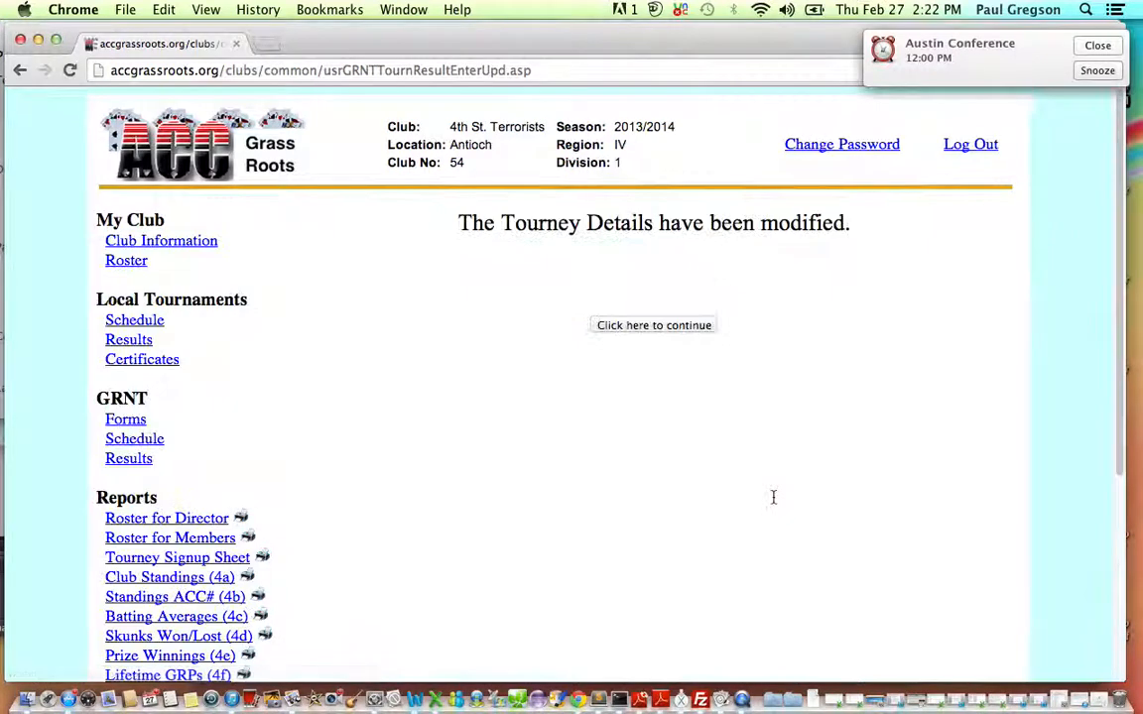
click(670, 328)
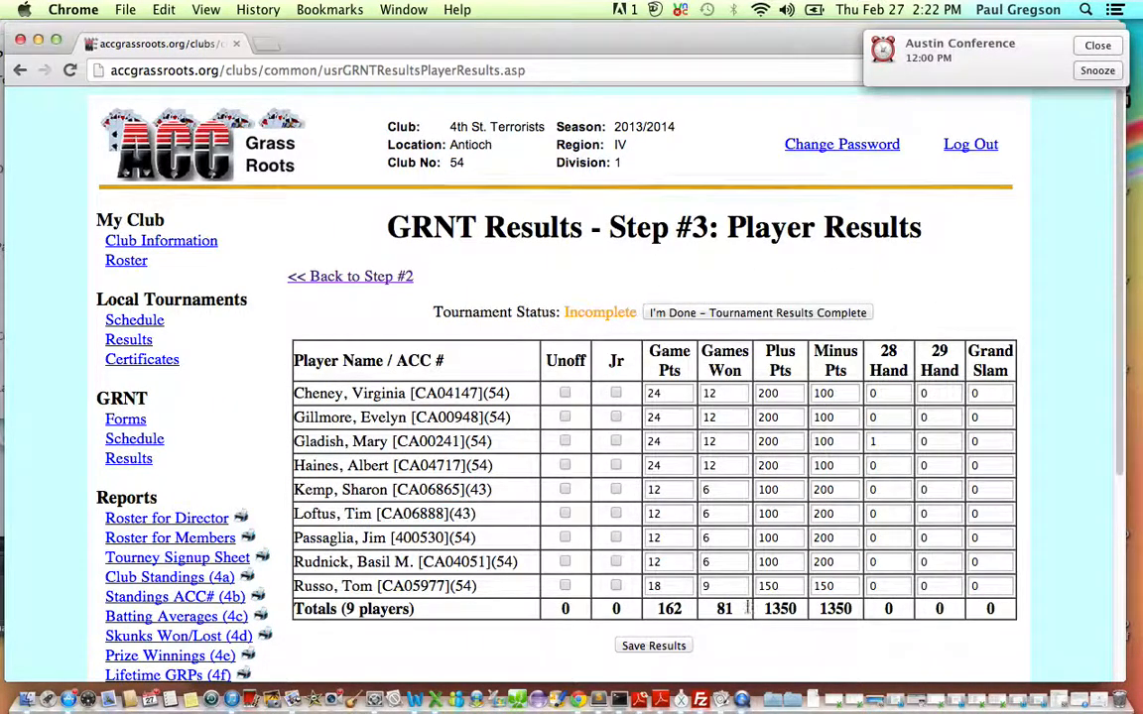
Check the totals for game points, games won, plus and minus points, and mark the tournament results as complete.
double_click(663, 609)
double_click(724, 608)
double_click(772, 608)
double_click(824, 609)
click(848, 636)
click(722, 316)
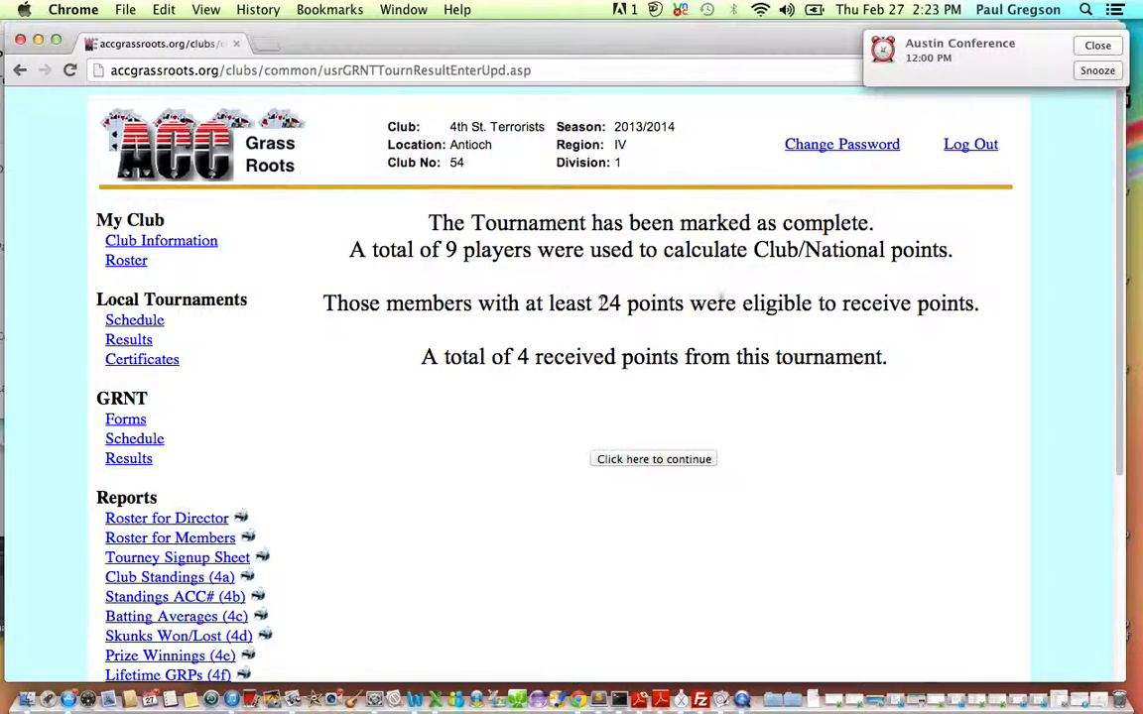
drag(594, 309, 622, 309)
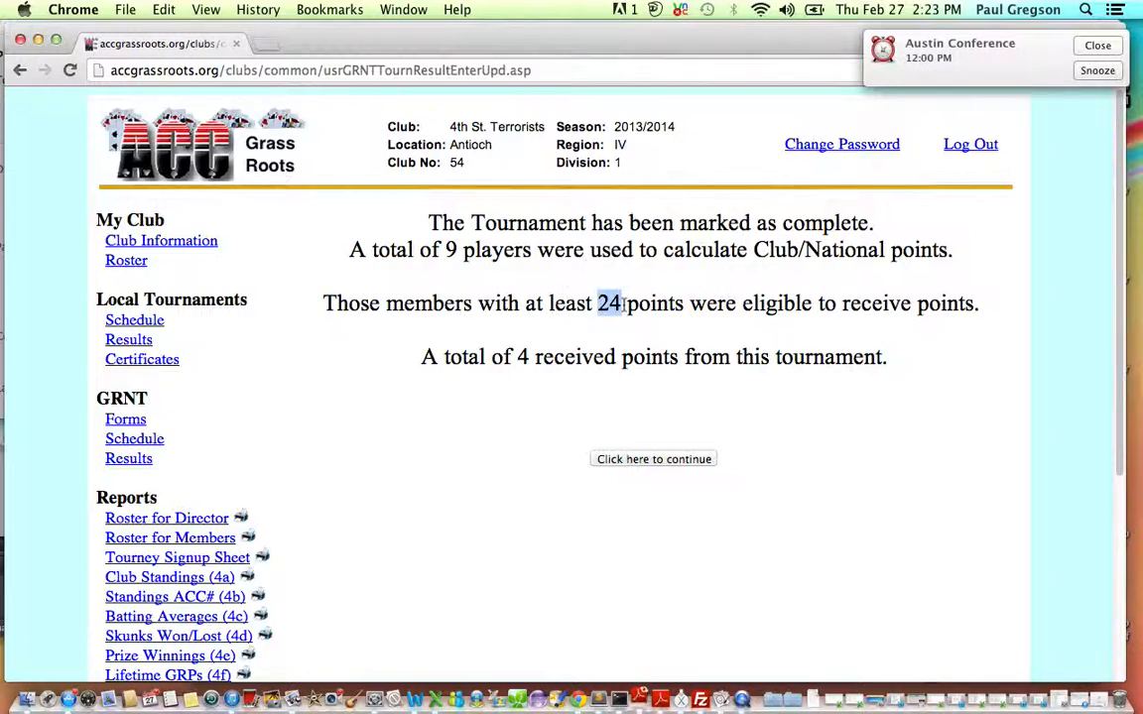
Continue to the completed GRNT results for Club #54 and review each player's scores in the results table.
click(632, 308)
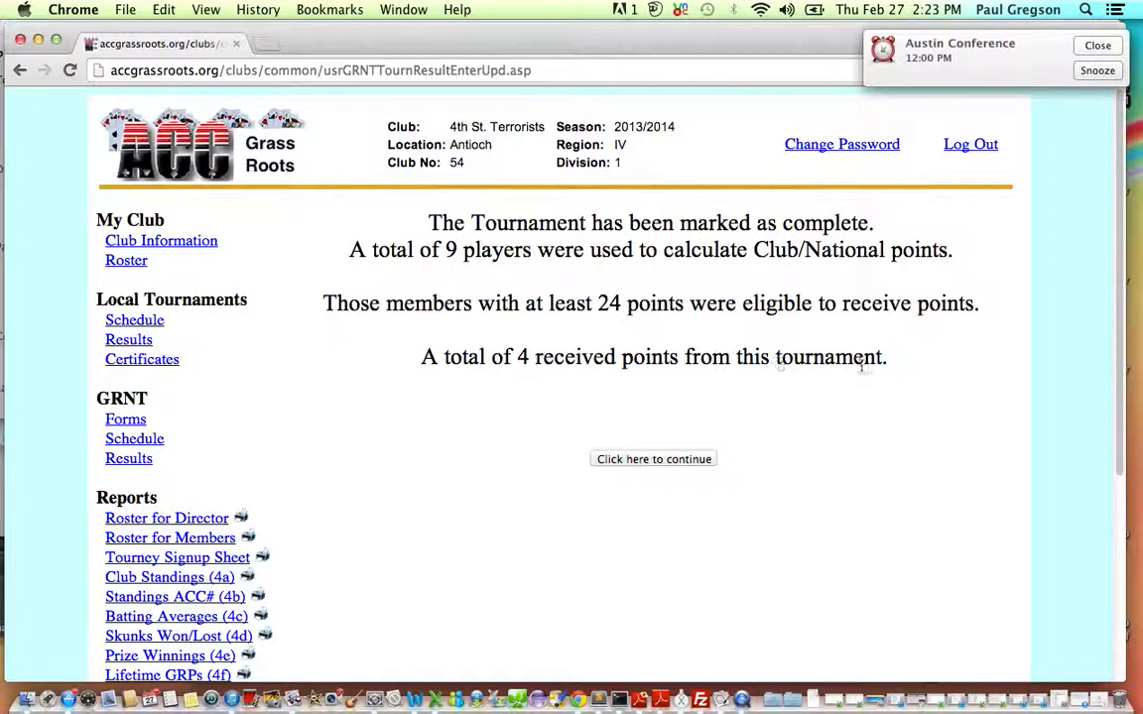
click(666, 460)
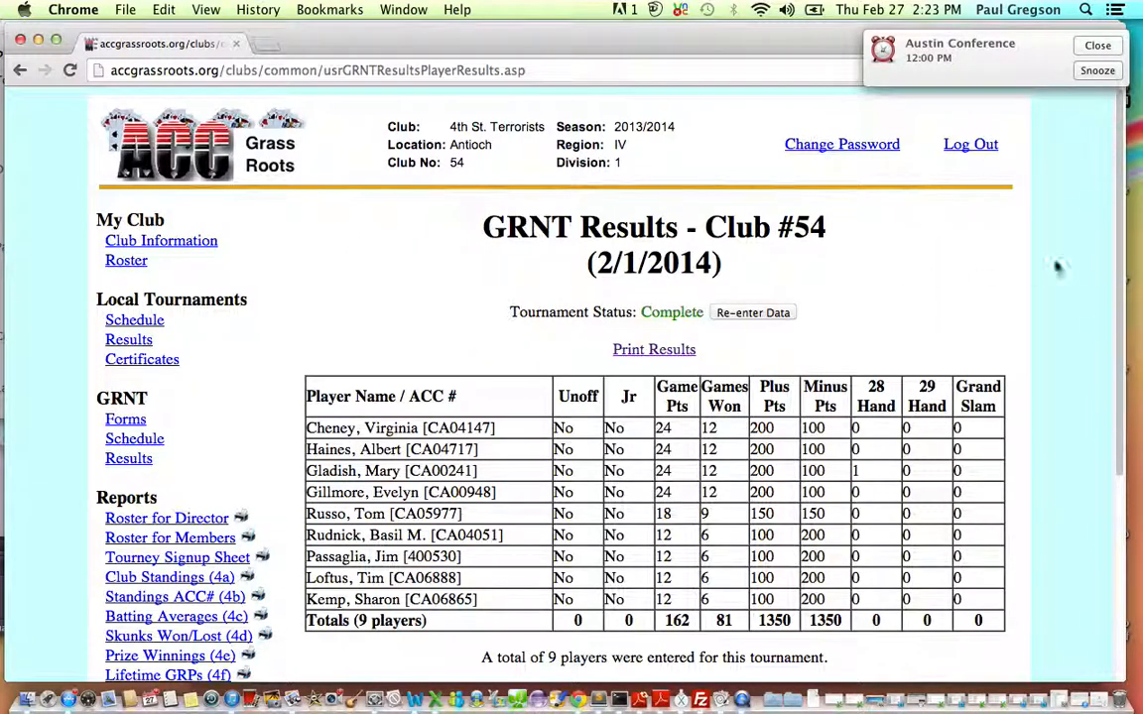
drag(1122, 261, 1115, 286)
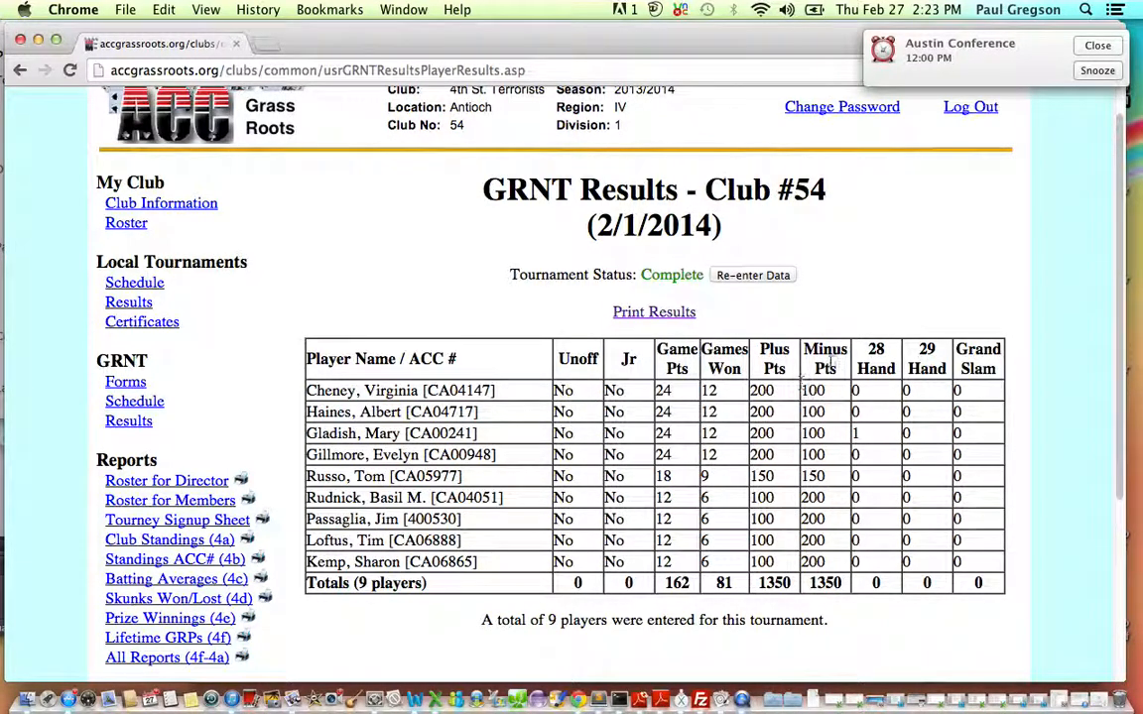
drag(850, 433, 875, 441)
click(746, 400)
drag(383, 390, 794, 557)
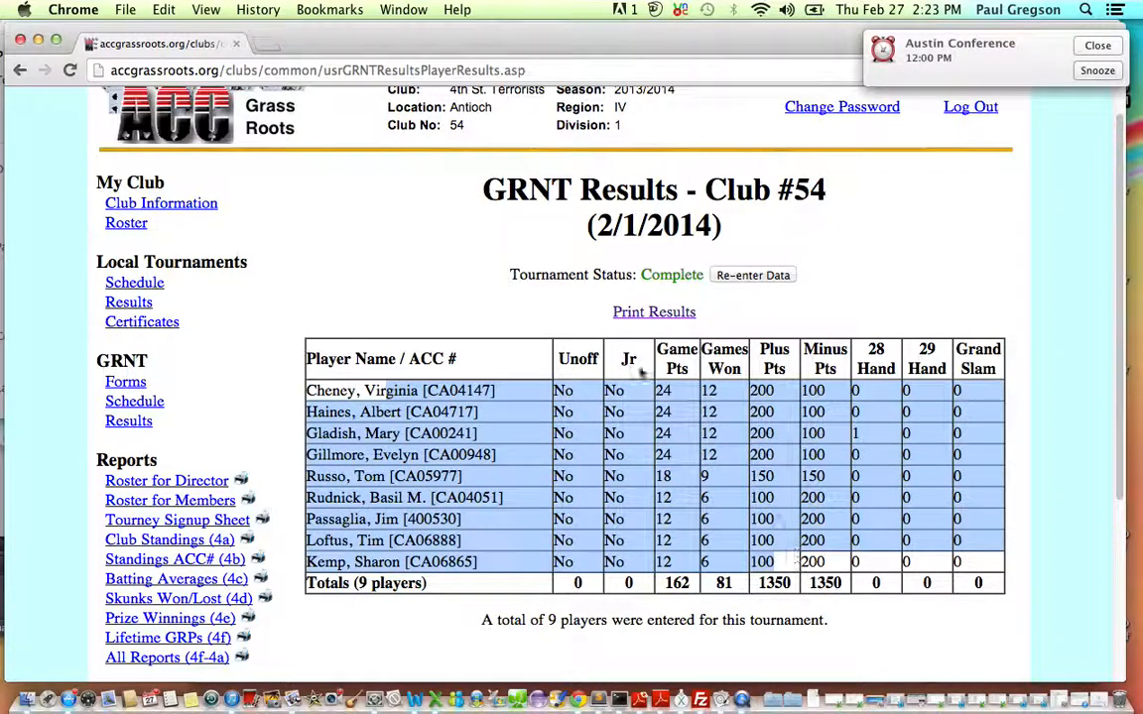
click(667, 389)
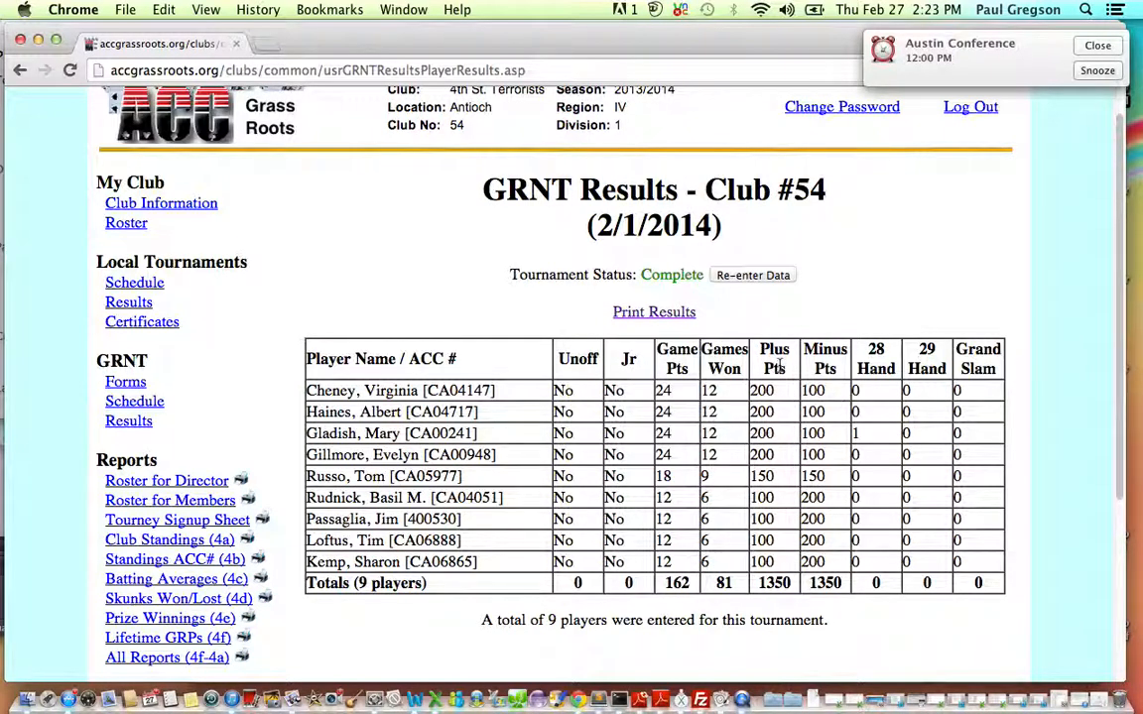
Open the printable version of the GRNT results, view it and close its window.
scroll(1121, 304, up, 2)
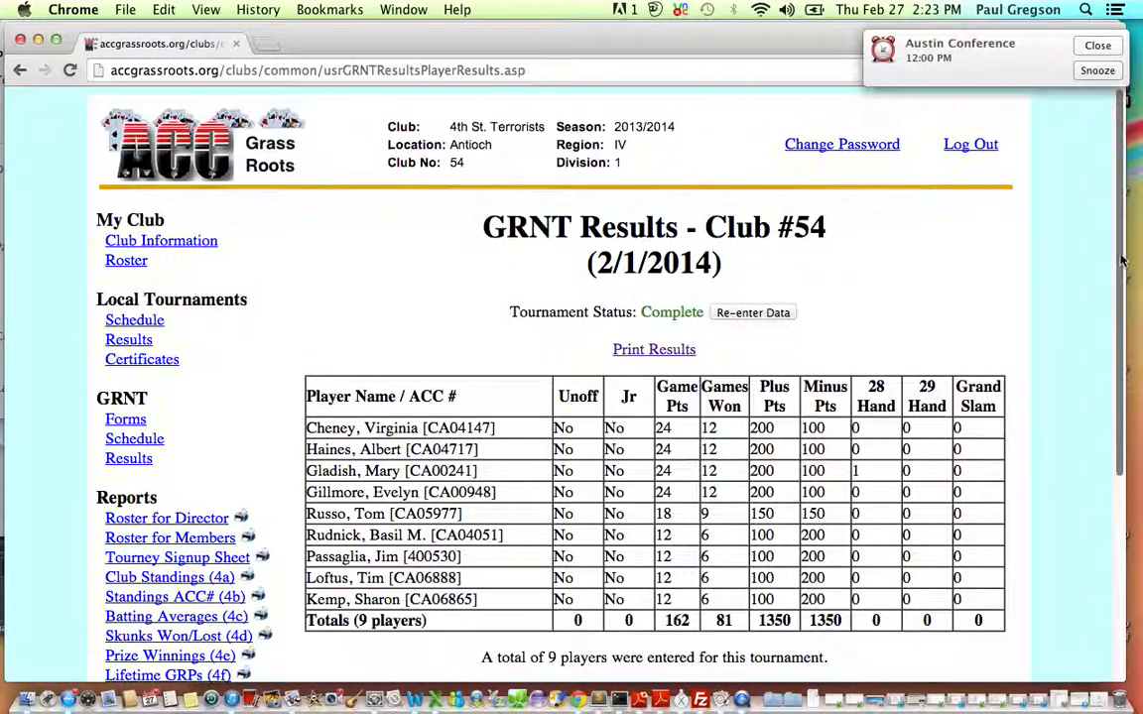
click(650, 350)
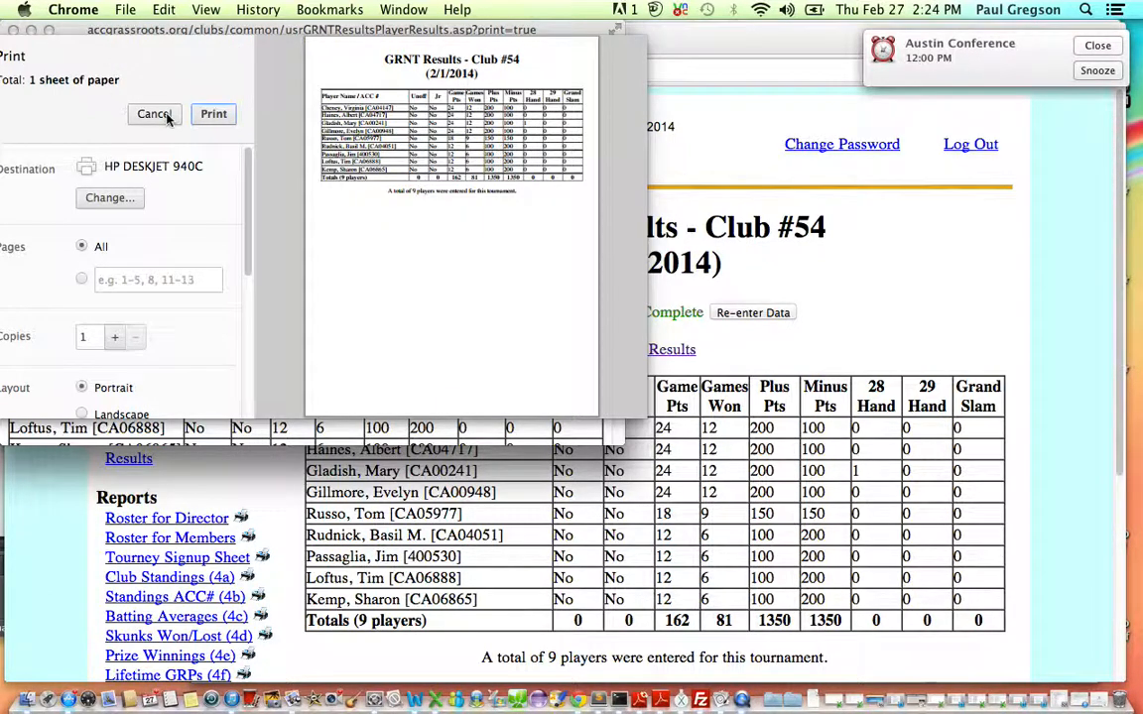
click(14, 31)
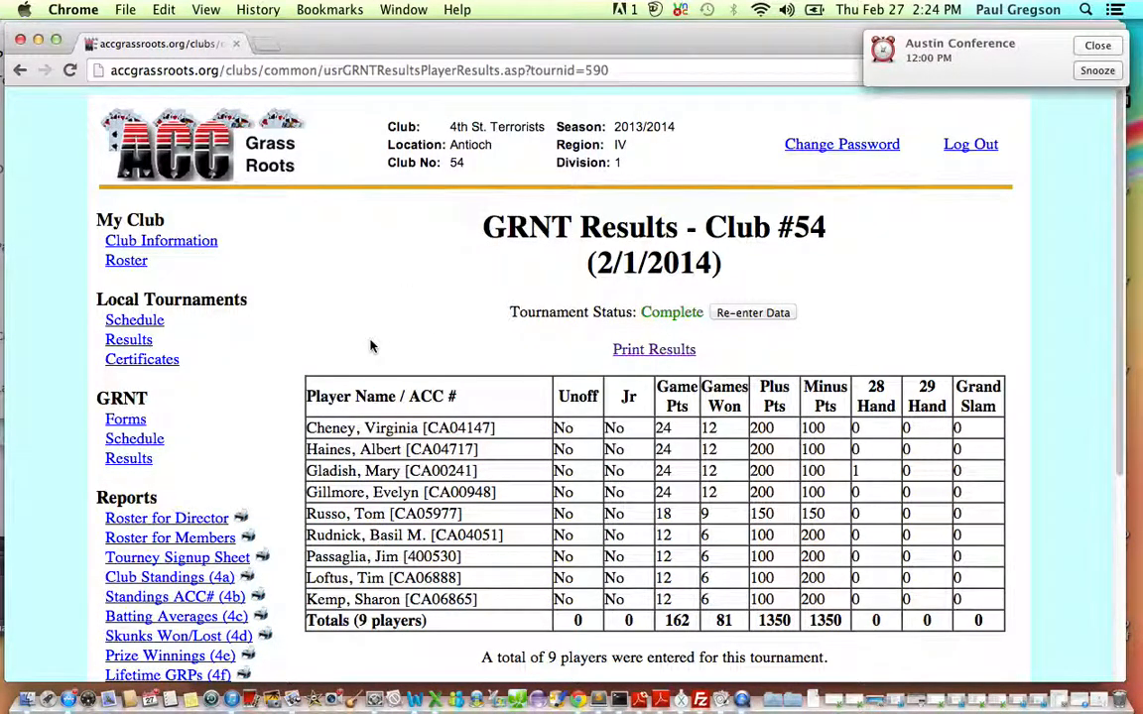
Open the Club Standings (4a) report and examine the national points credited to the club's players.
scroll(1118, 171, down, 2)
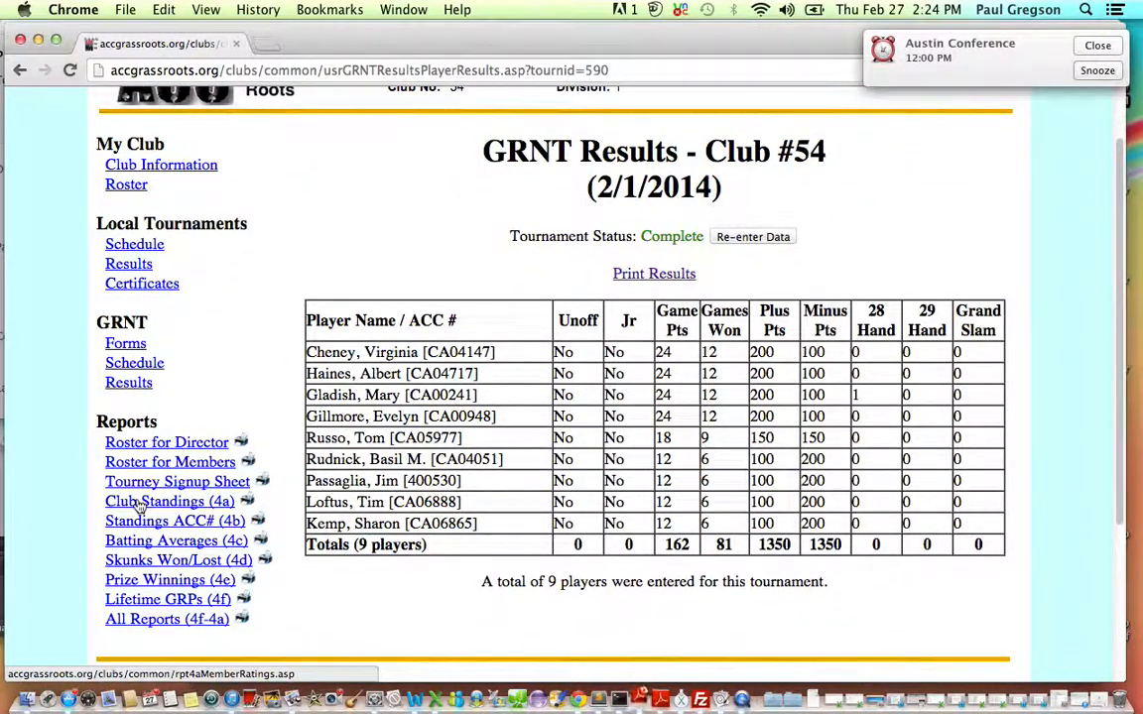
click(141, 505)
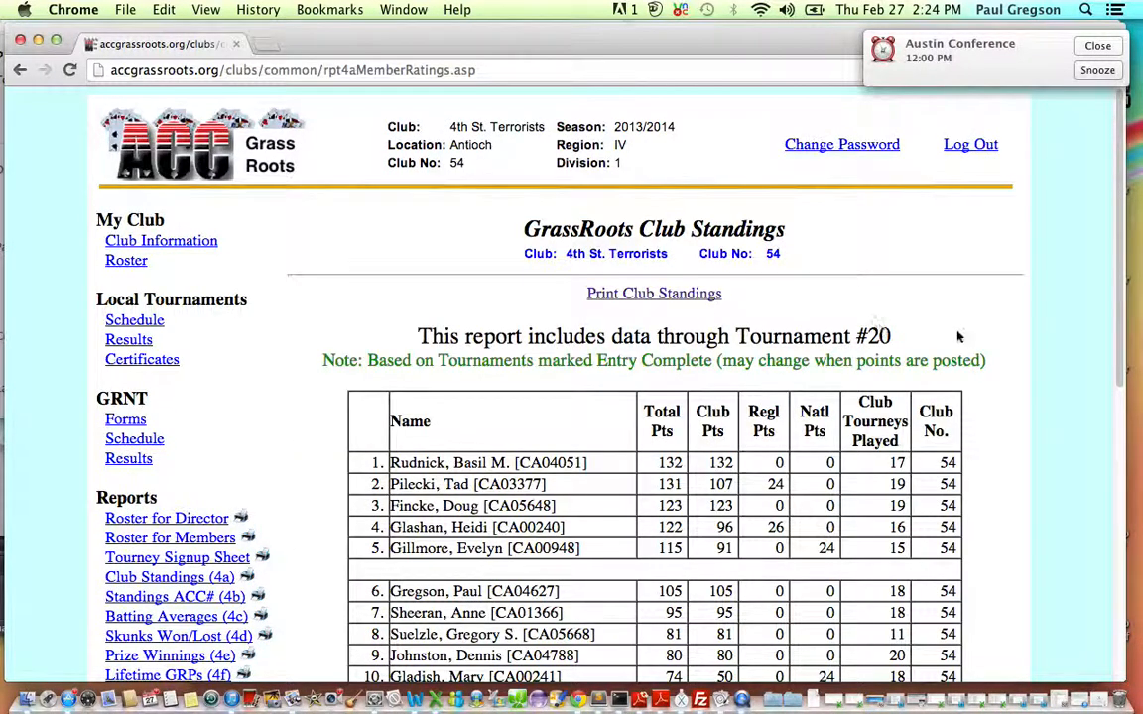
double_click(831, 548)
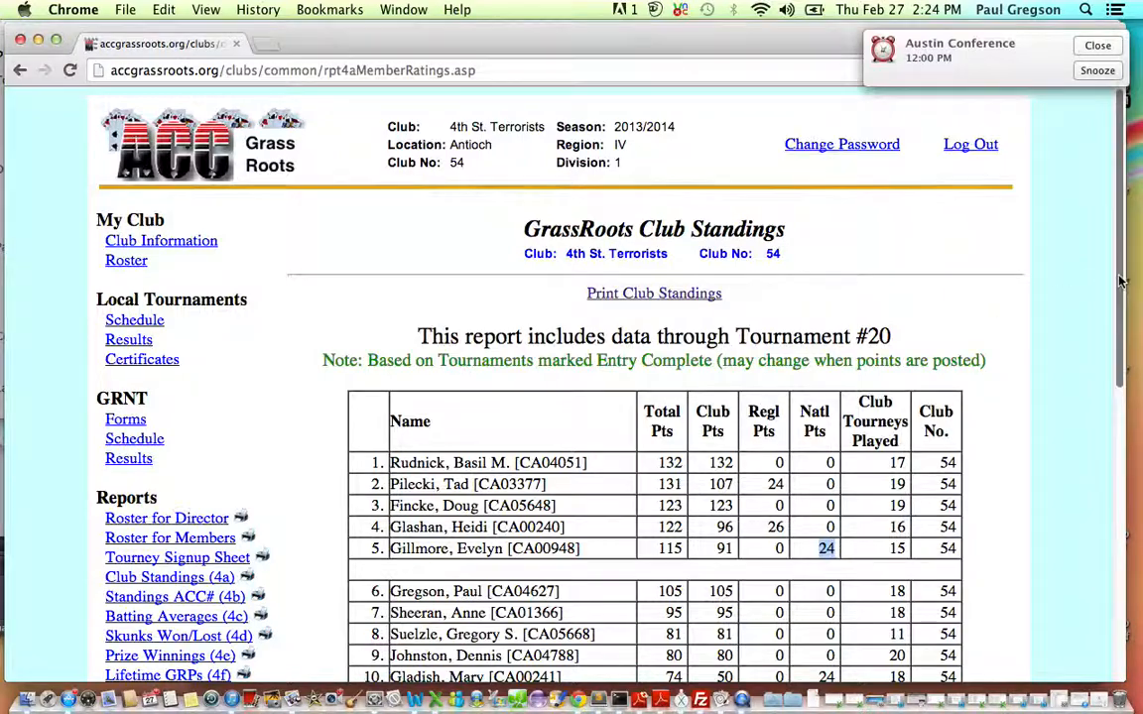
scroll(1117, 352, down, 3)
drag(1118, 352, 1139, 273)
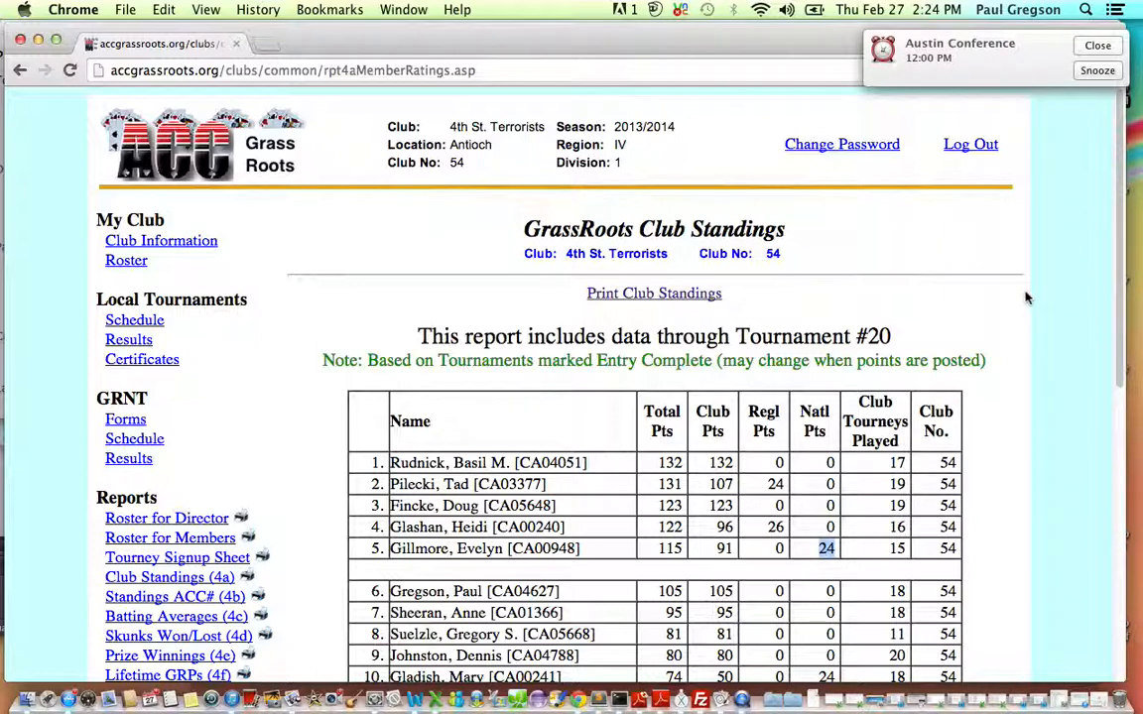
click(960, 321)
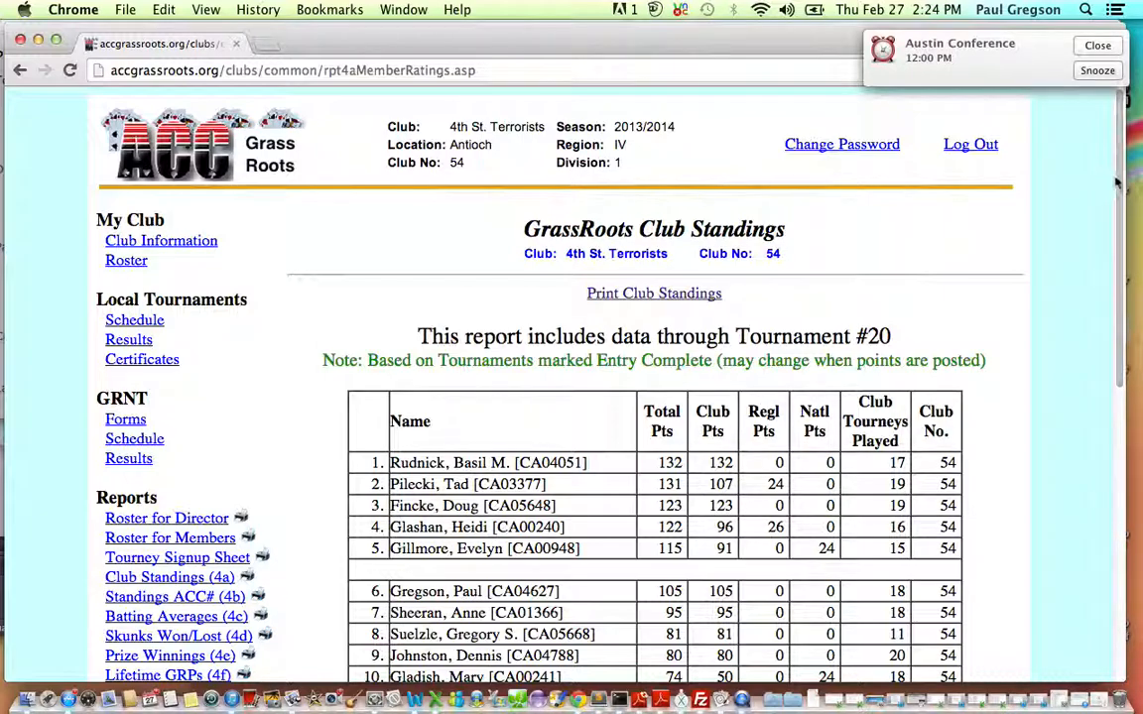
drag(1120, 186, 1138, 154)
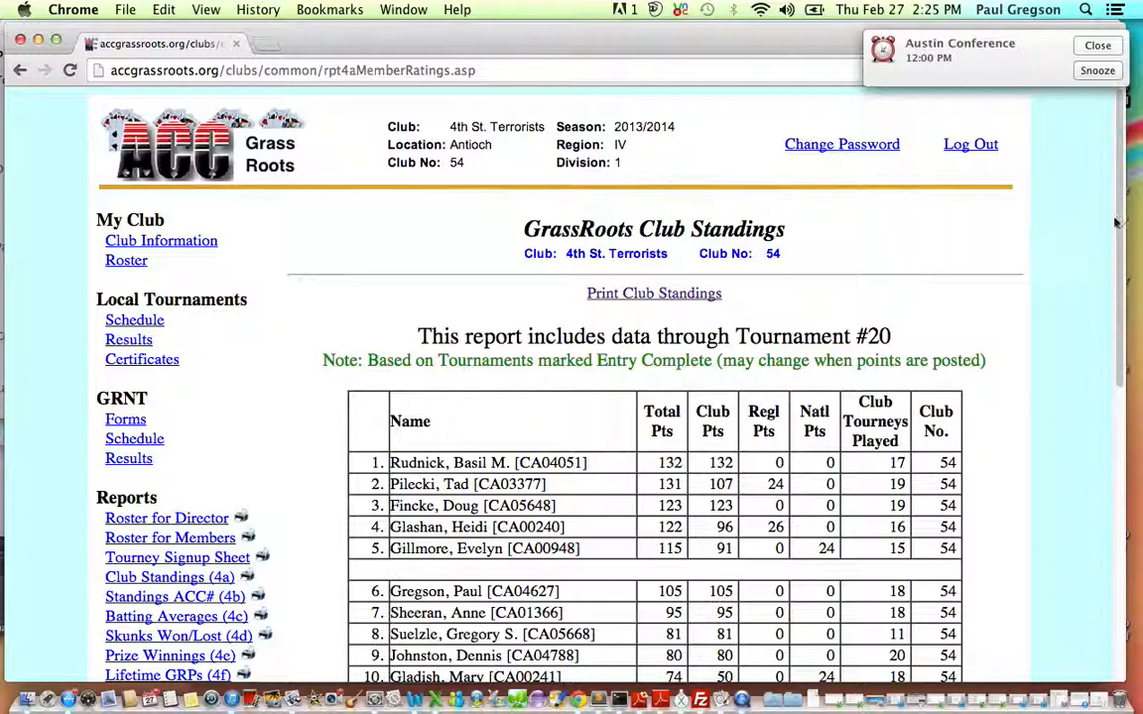
scroll(1115, 222, down, 4)
scroll(1124, 228, up, 3)
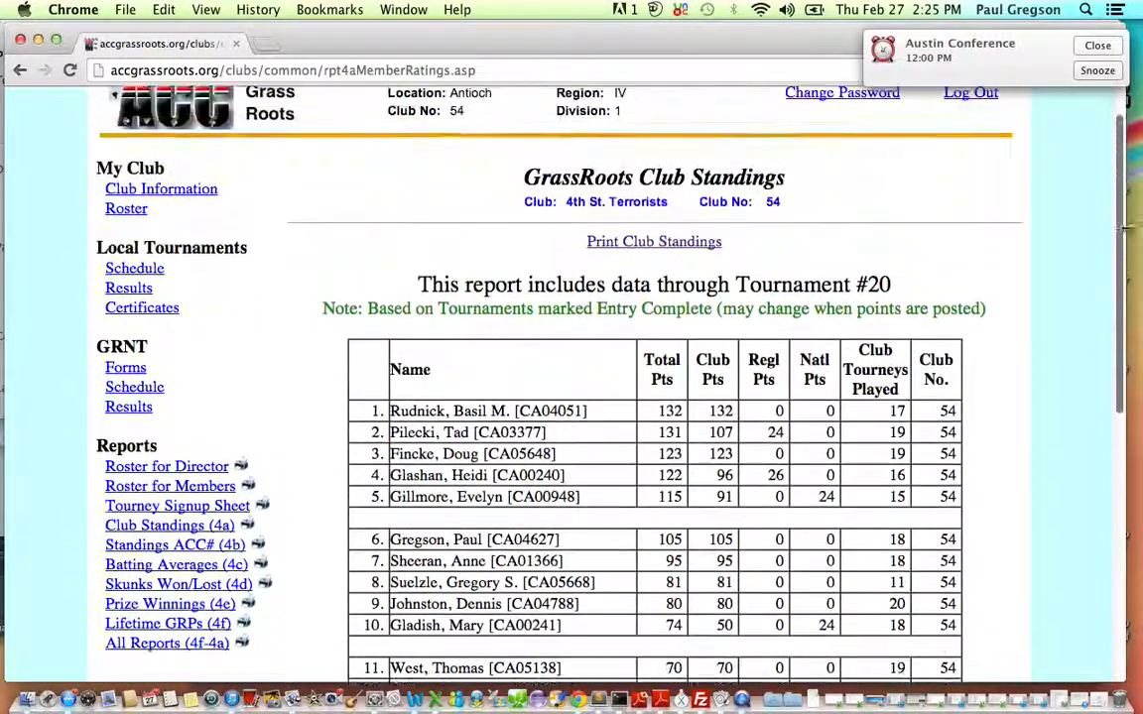
scroll(1124, 228, up, 1)
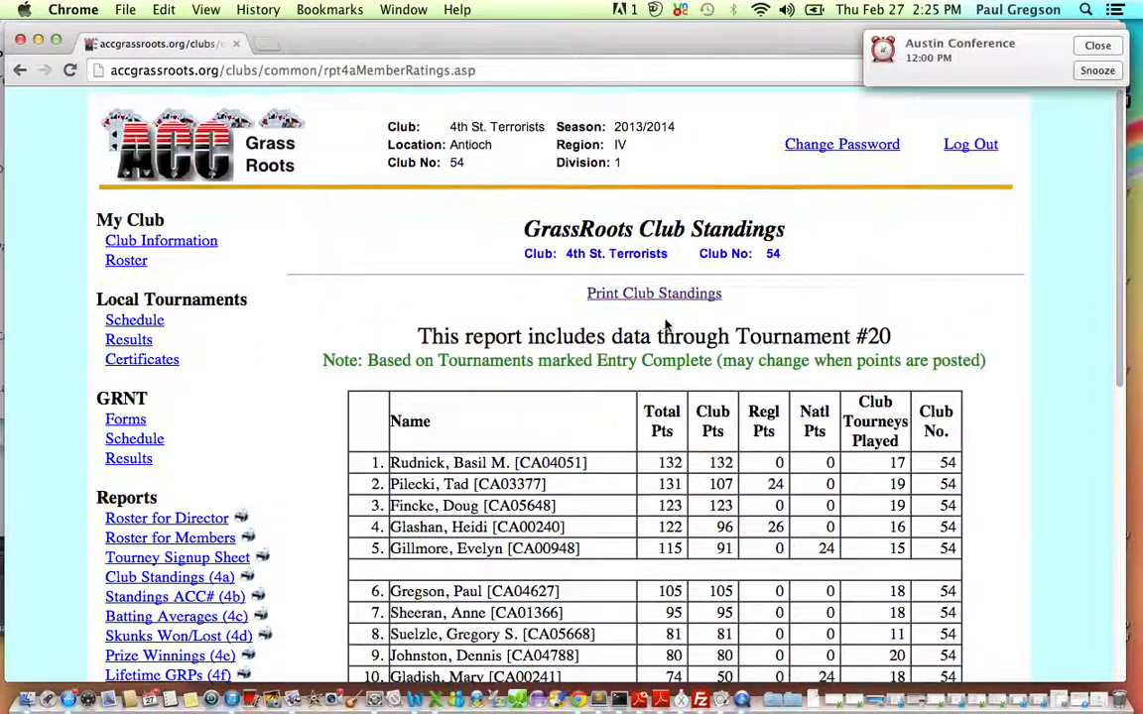
Reopen the completed 02/01/2014 GRNT tournament for data re-entry, and mark its results as complete again.
click(128, 461)
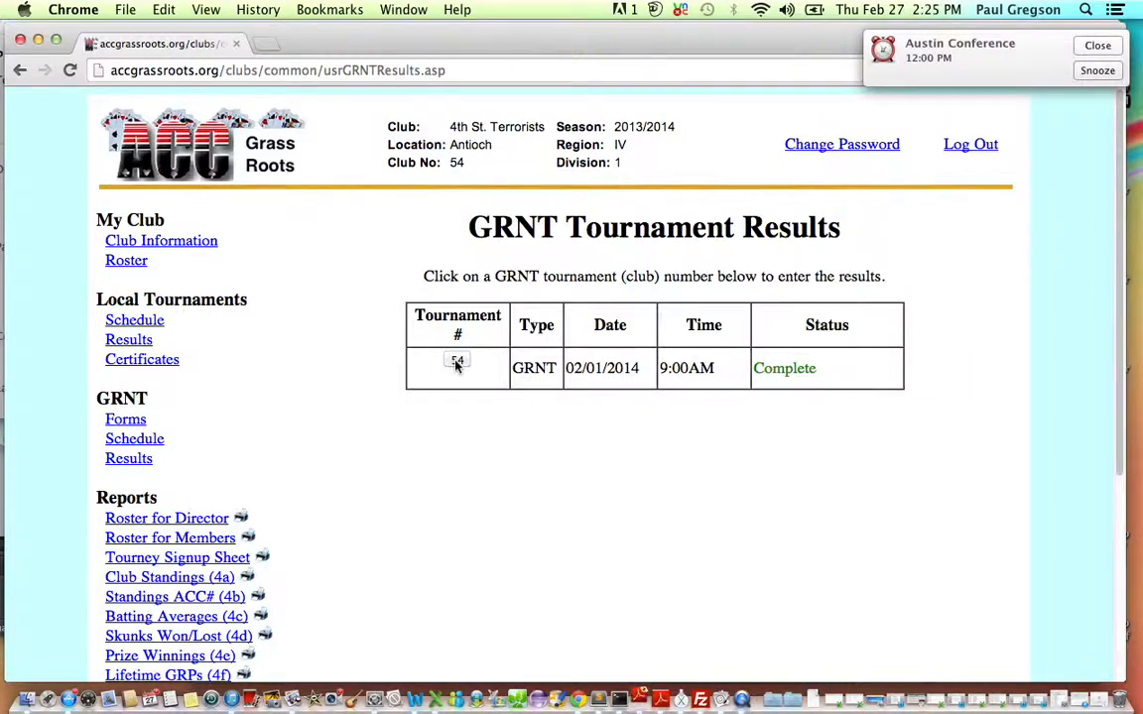
click(456, 363)
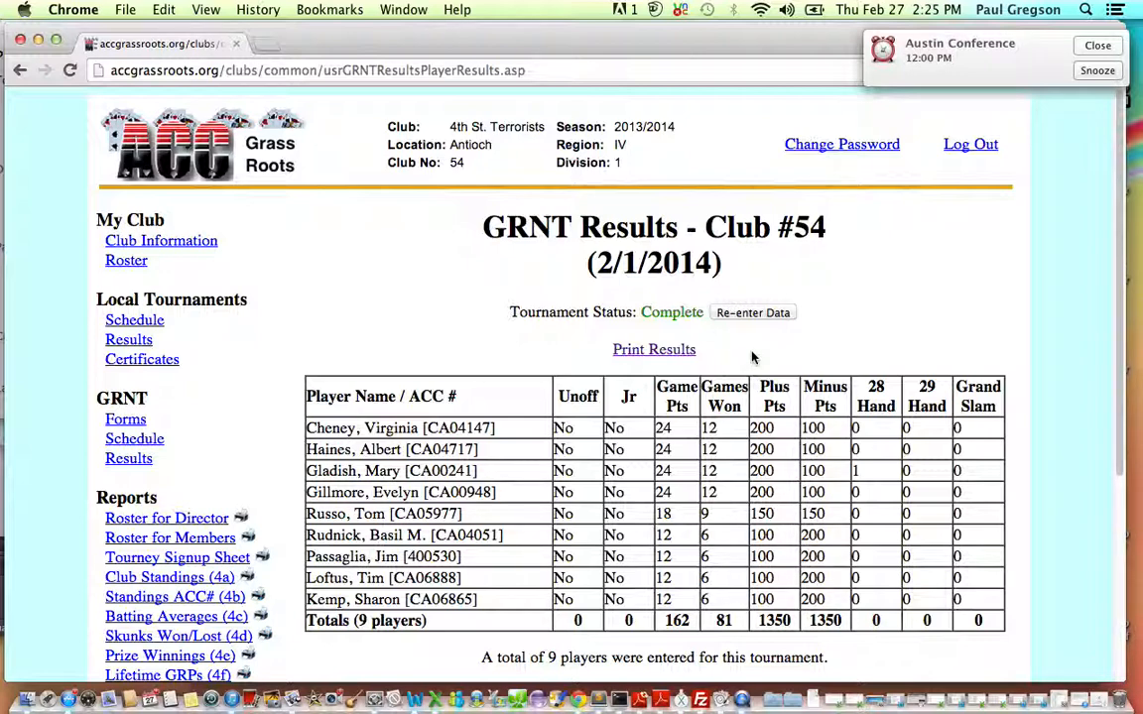
click(749, 315)
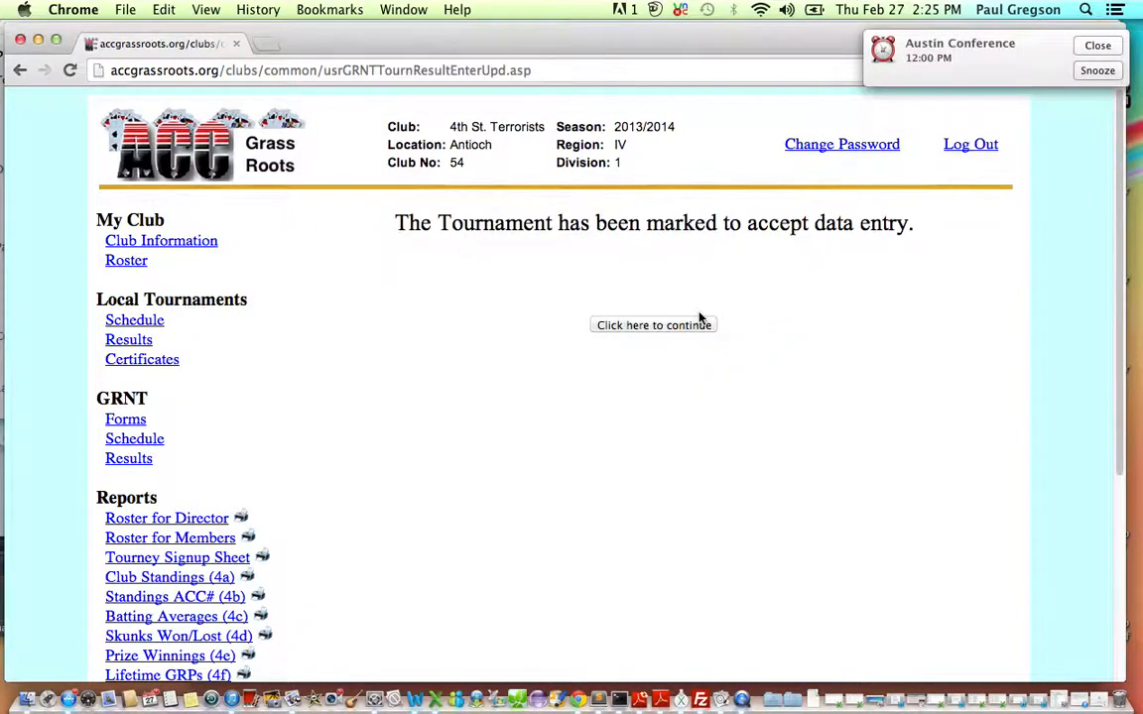
click(699, 322)
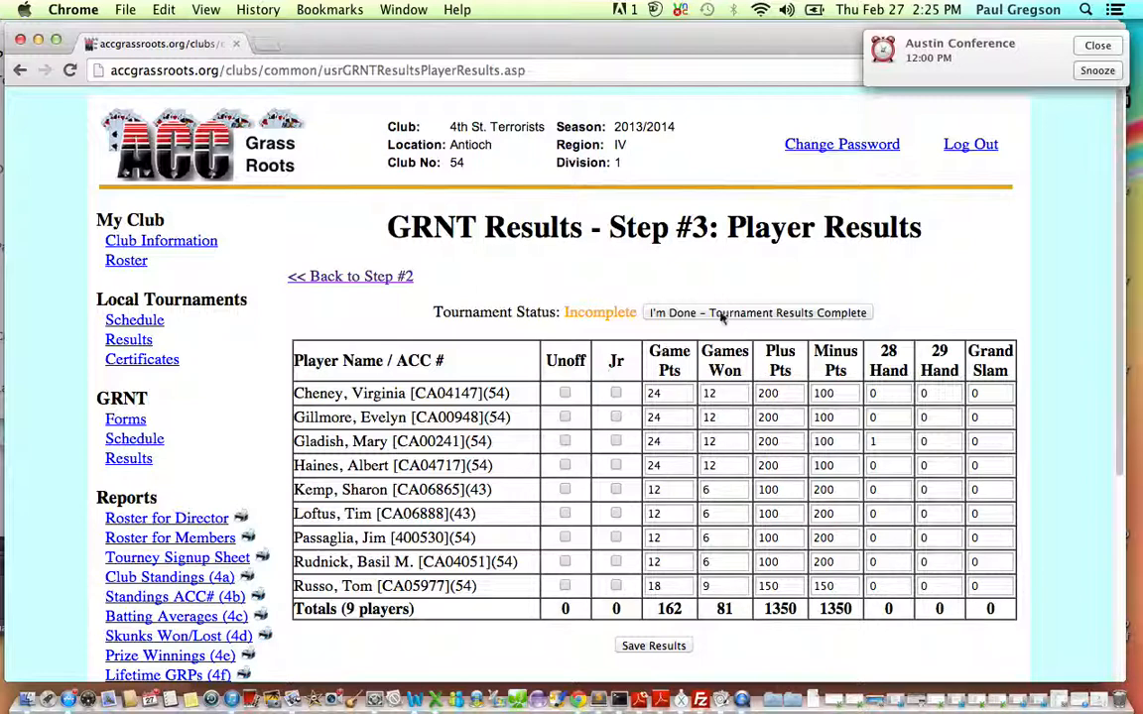
click(721, 313)
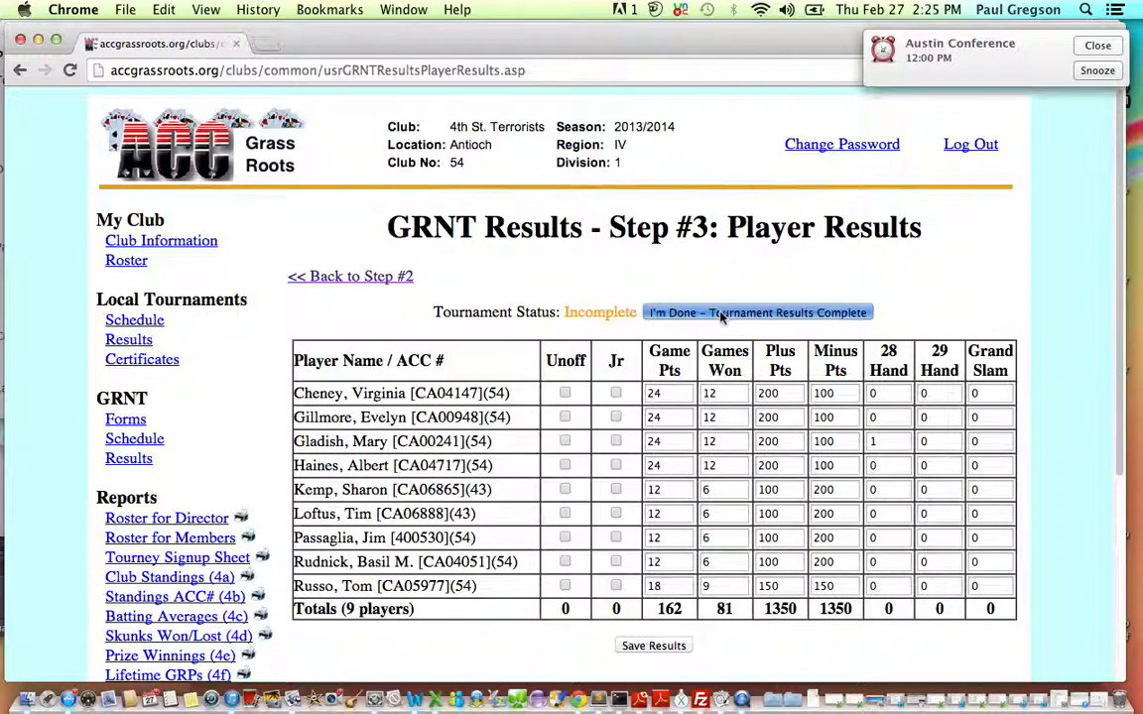